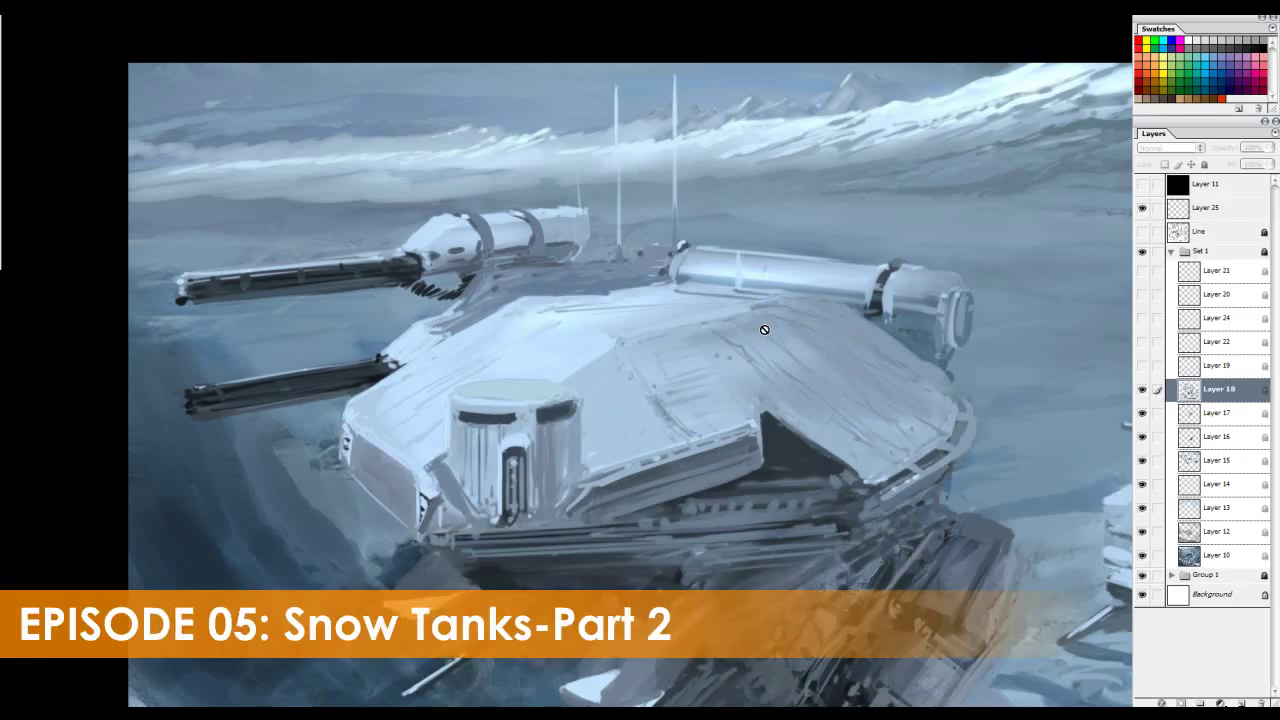
Step: Compare the tank's turret, underside and legs with Layer 18 hidden and shown
left_click(1142, 391)
left_click(1142, 391)
mouse_move(791, 423)
left_mouse_down()
mouse_move(731, 414)
mouse_move(737, 429)
mouse_move(708, 436)
mouse_move(769, 404)
left_mouse_up()
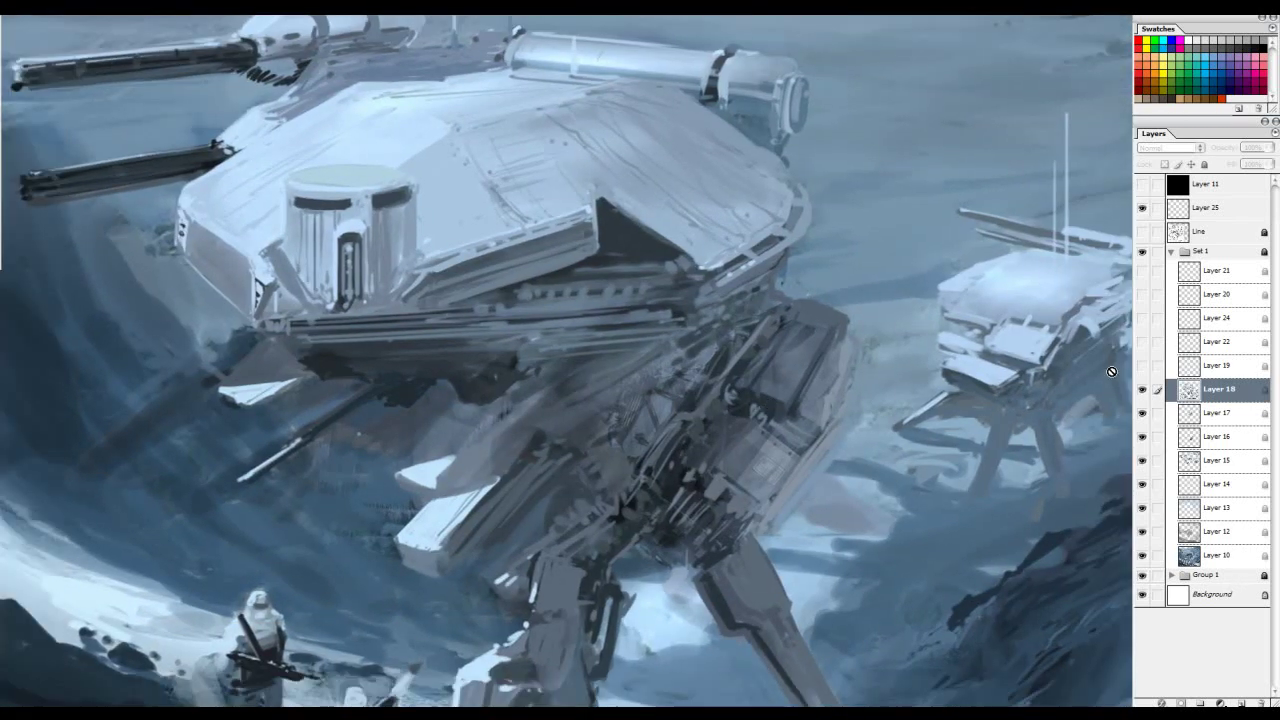
left_click(1142, 390)
left_click(1142, 390)
mouse_move(458, 570)
left_mouse_down()
mouse_move(628, 395)
mouse_move(678, 395)
left_mouse_up()
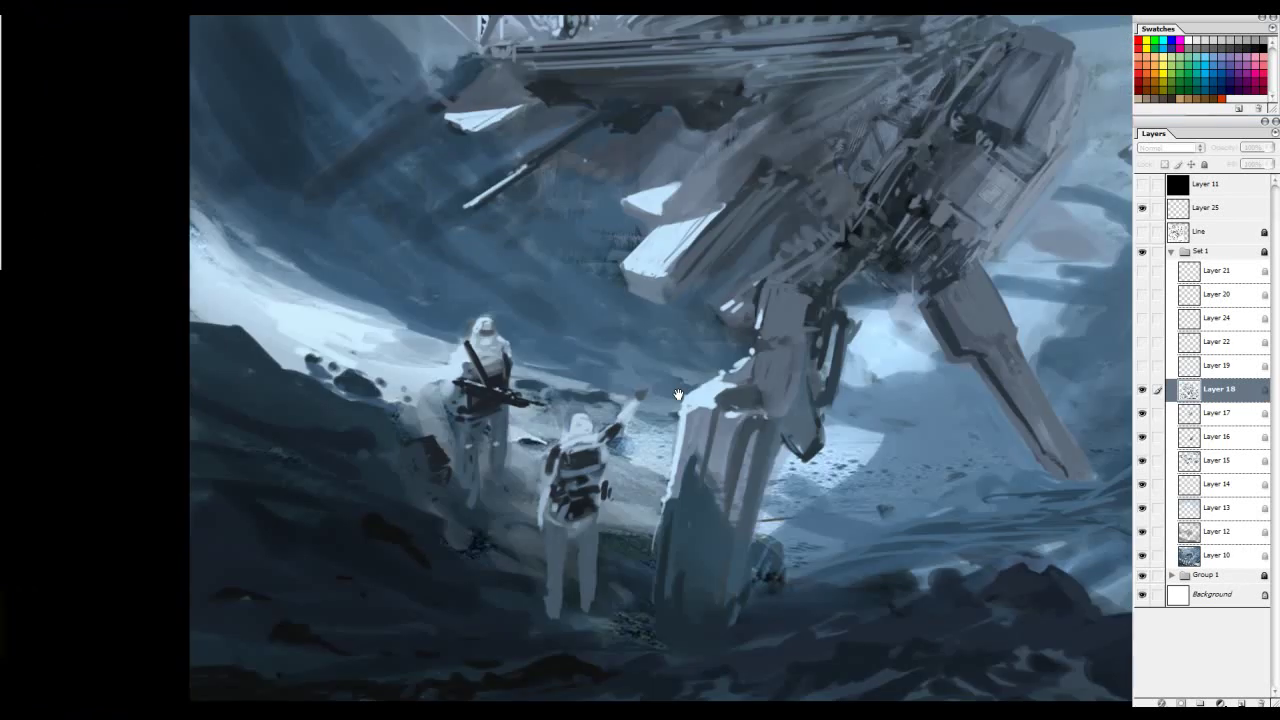
left_click(1143, 391)
left_click(1143, 391)
left_click(1143, 391)
Step: Examine the two foreground soldiers up close with Layer 18 hidden and shown
scroll(650, 350, "up", 5)
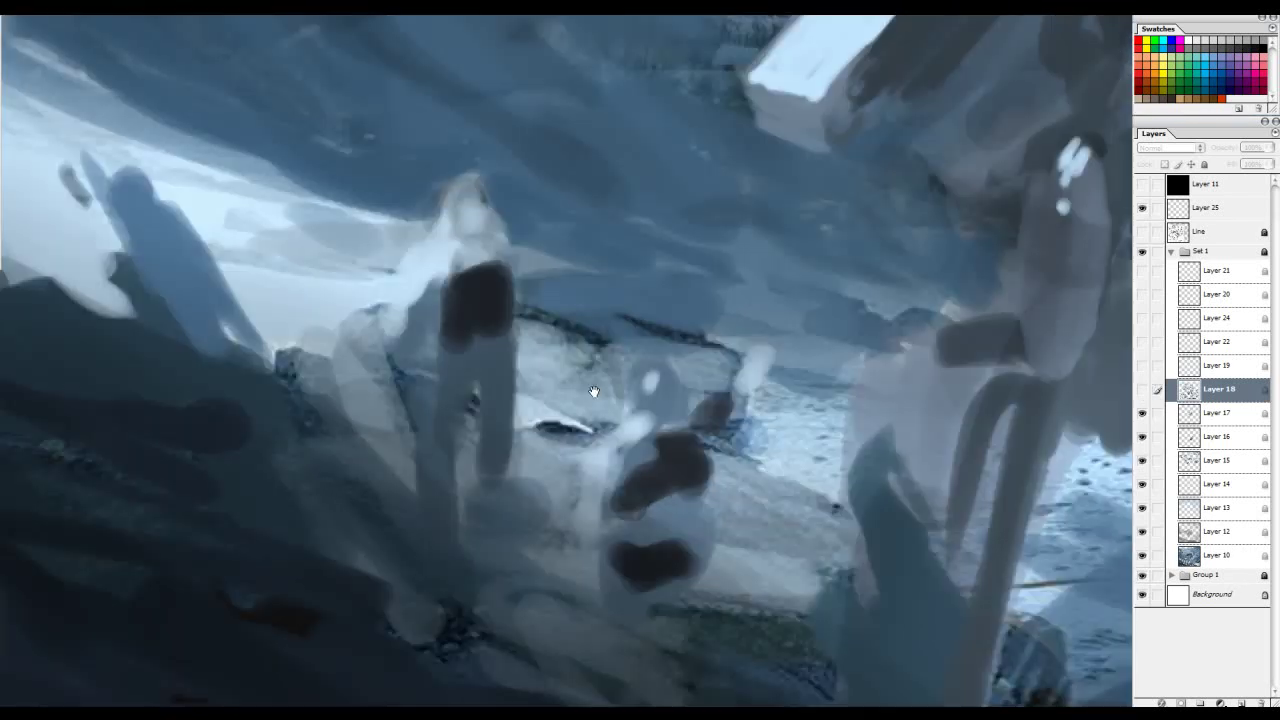
left_click(1142, 389)
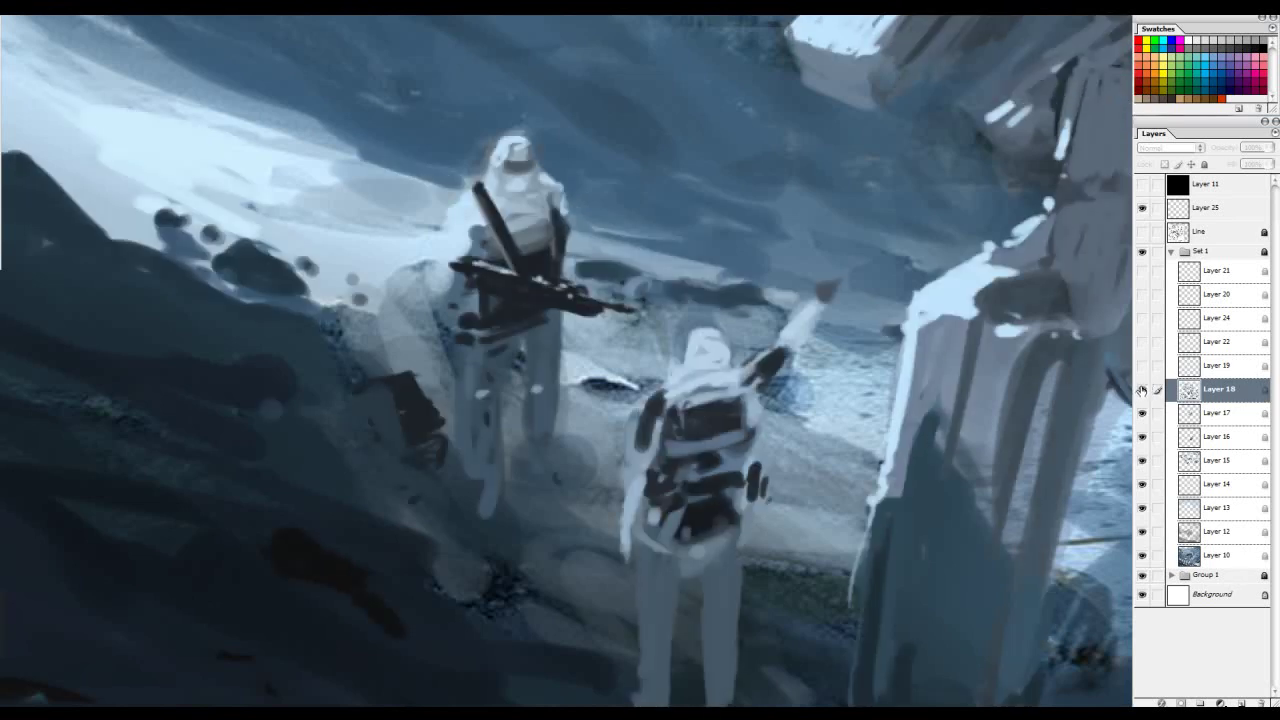
scroll(425, 269, "up", 1)
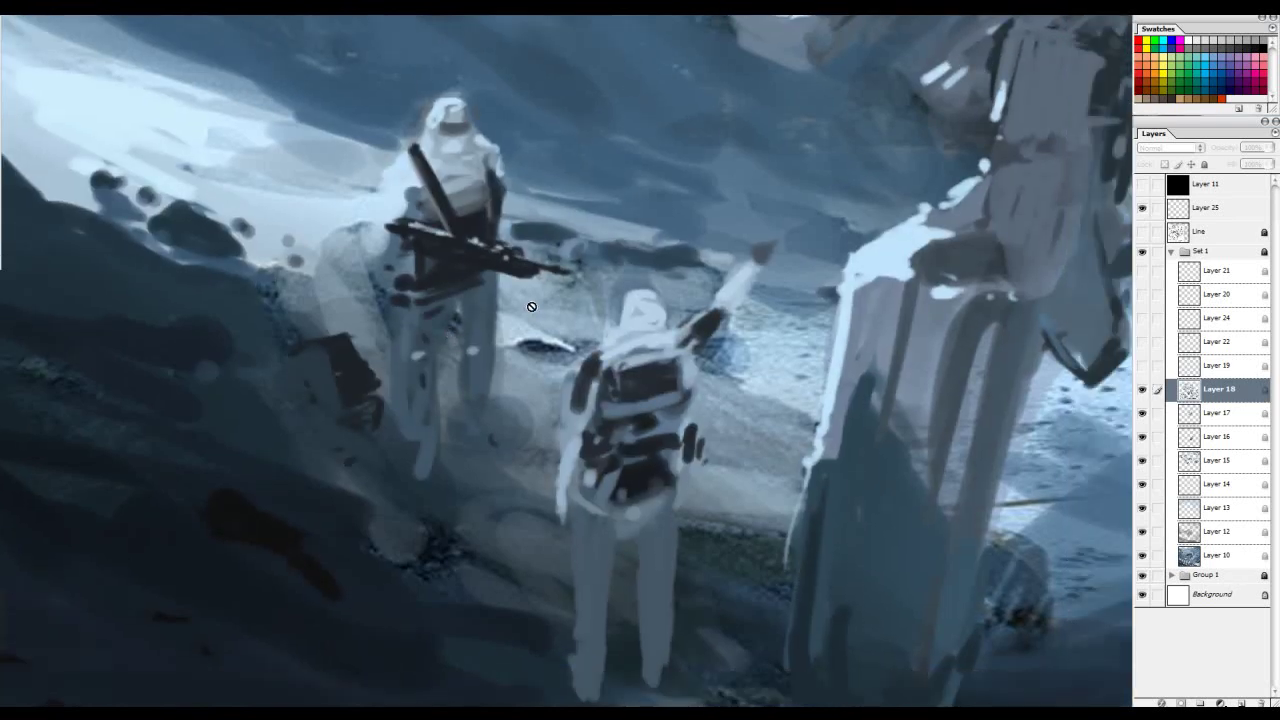
left_click(1143, 391)
left_click(1143, 391)
left_click_drag(448, 111, 482, 205)
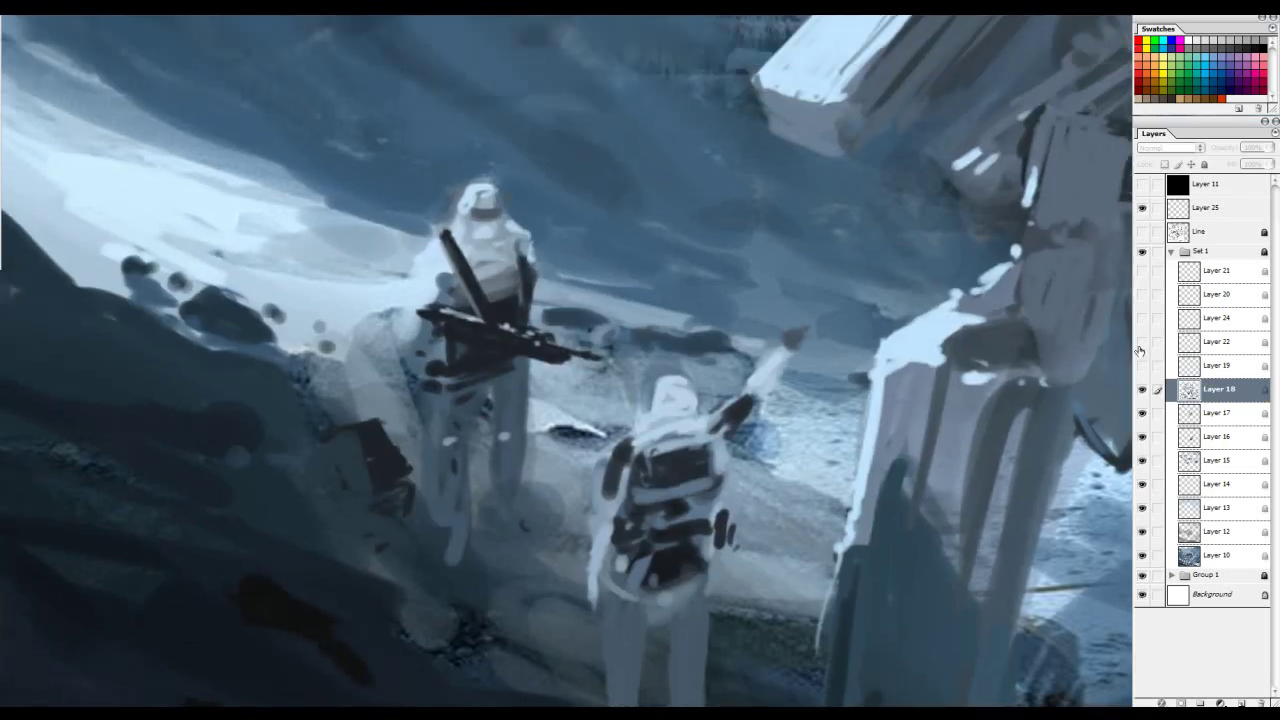
left_click(1142, 389)
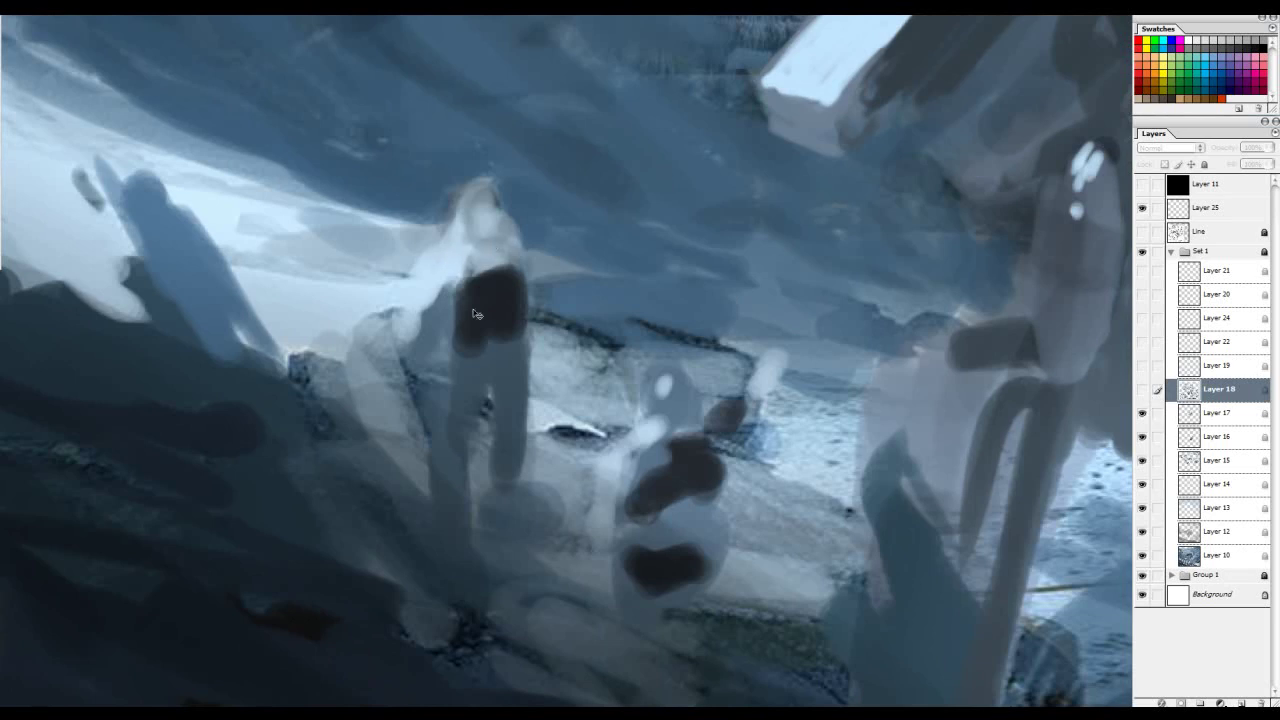
Step: Select Layer 25 and try a brush stroke over the farther soldier's head
left_click(1189, 214)
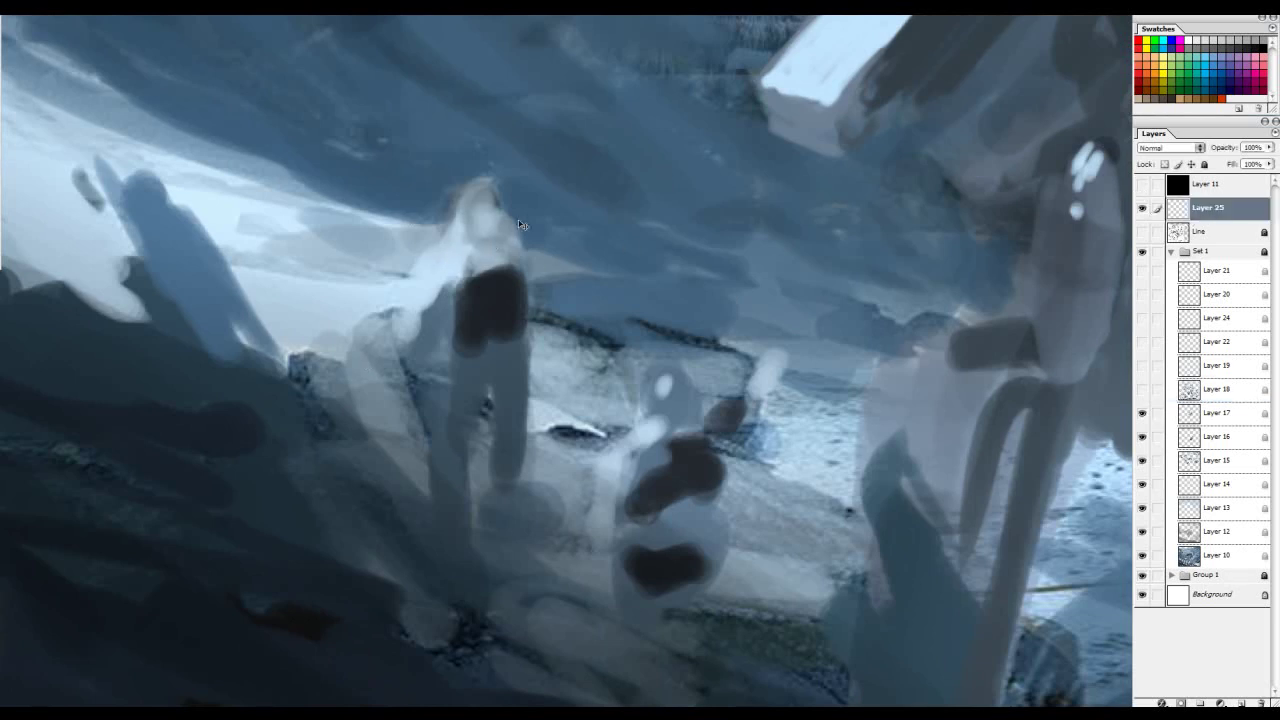
mouse_move(462, 180)
left_mouse_down()
mouse_move(586, 423)
mouse_move(548, 178)
left_mouse_up()
key("ctrl+z")
Step: Compare the leg mechanics, hull underside and whole composition with Layer 18 hidden and shown
mouse_move(668, 330)
left_mouse_down()
mouse_move(641, 358)
mouse_move(758, 348)
left_mouse_up()
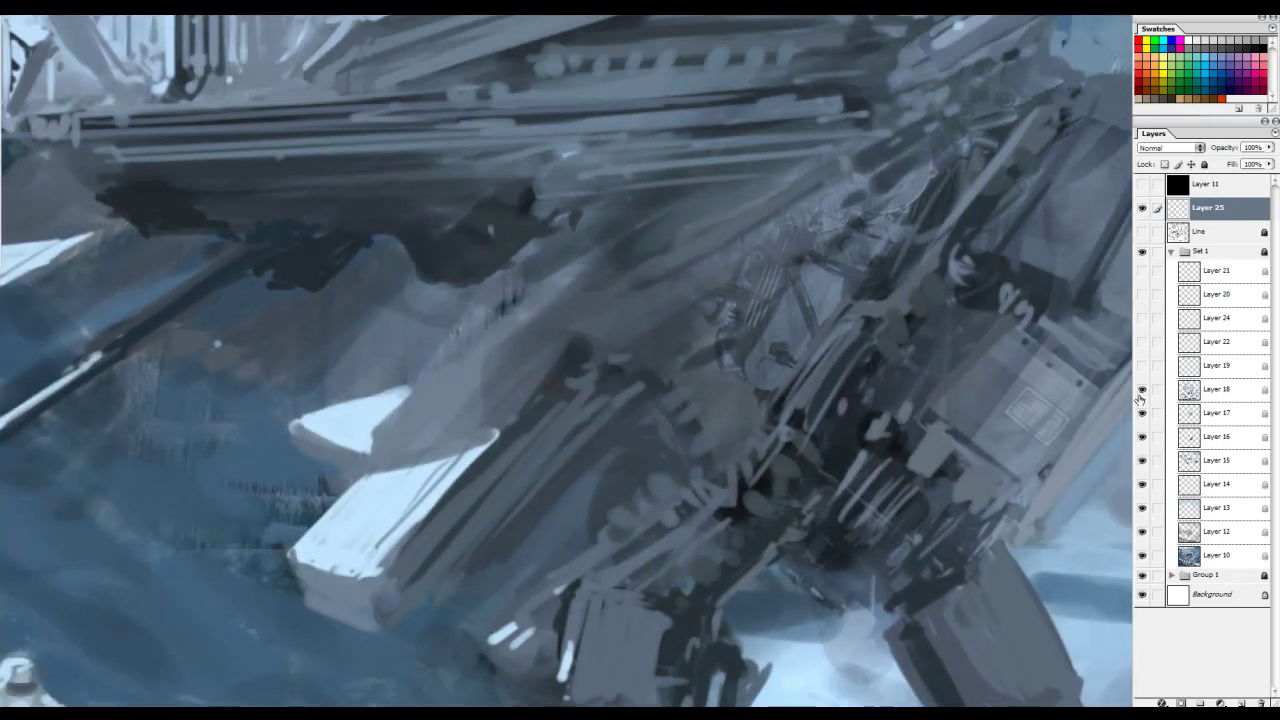
mouse_move(878, 166)
left_mouse_down()
mouse_move(726, 426)
mouse_move(1008, 435)
left_mouse_up()
mouse_move(838, 440)
left_mouse_down()
mouse_move(953, 344)
mouse_move(1040, 404)
left_mouse_up()
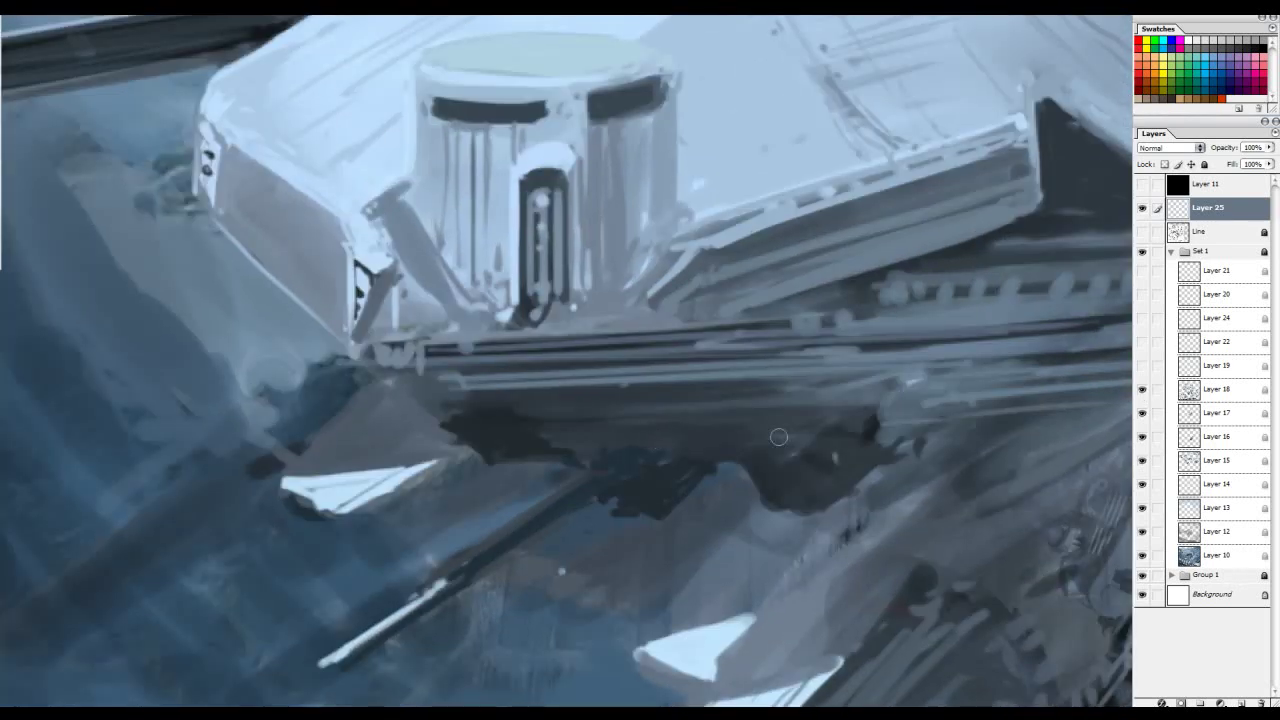
left_click(1143, 390)
left_click(1143, 390)
left_click(757, 323, "ctrl+alt")
left_click(757, 323, "ctrl+alt")
left_click(757, 325, "ctrl+alt")
left_click(757, 325, "ctrl+alt")
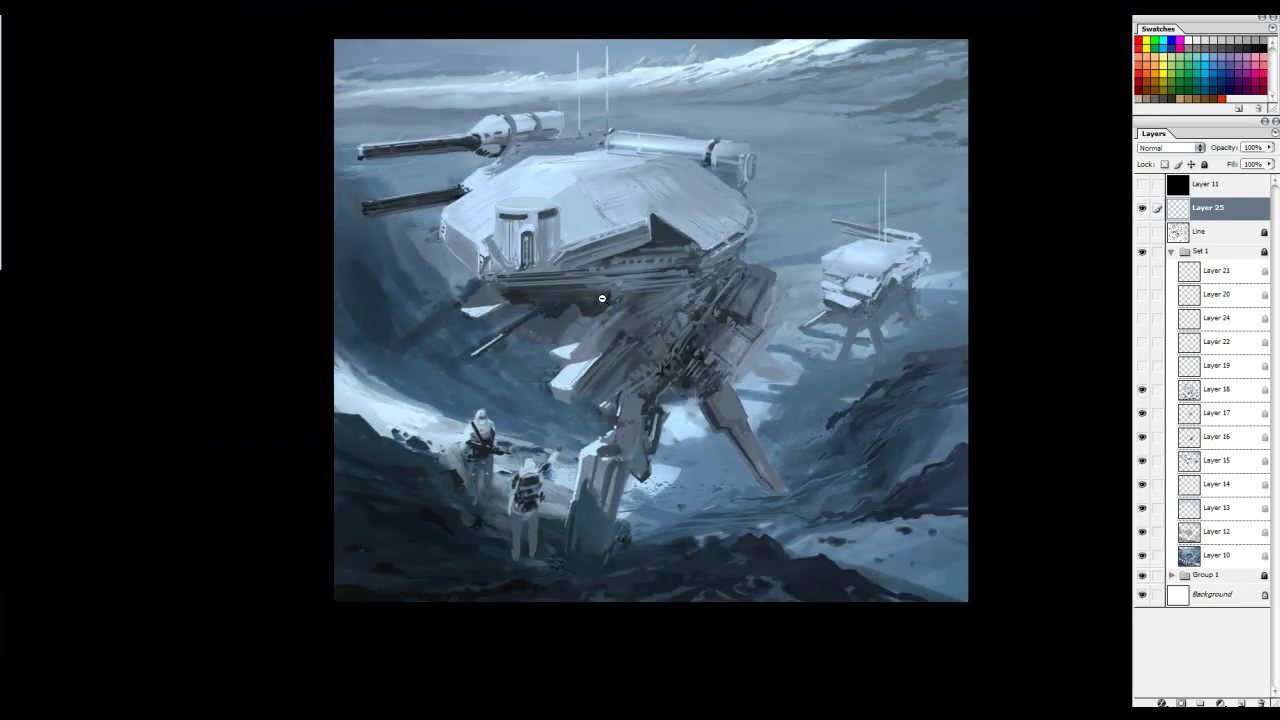
key("ctrl+minus")
key("ctrl+minus")
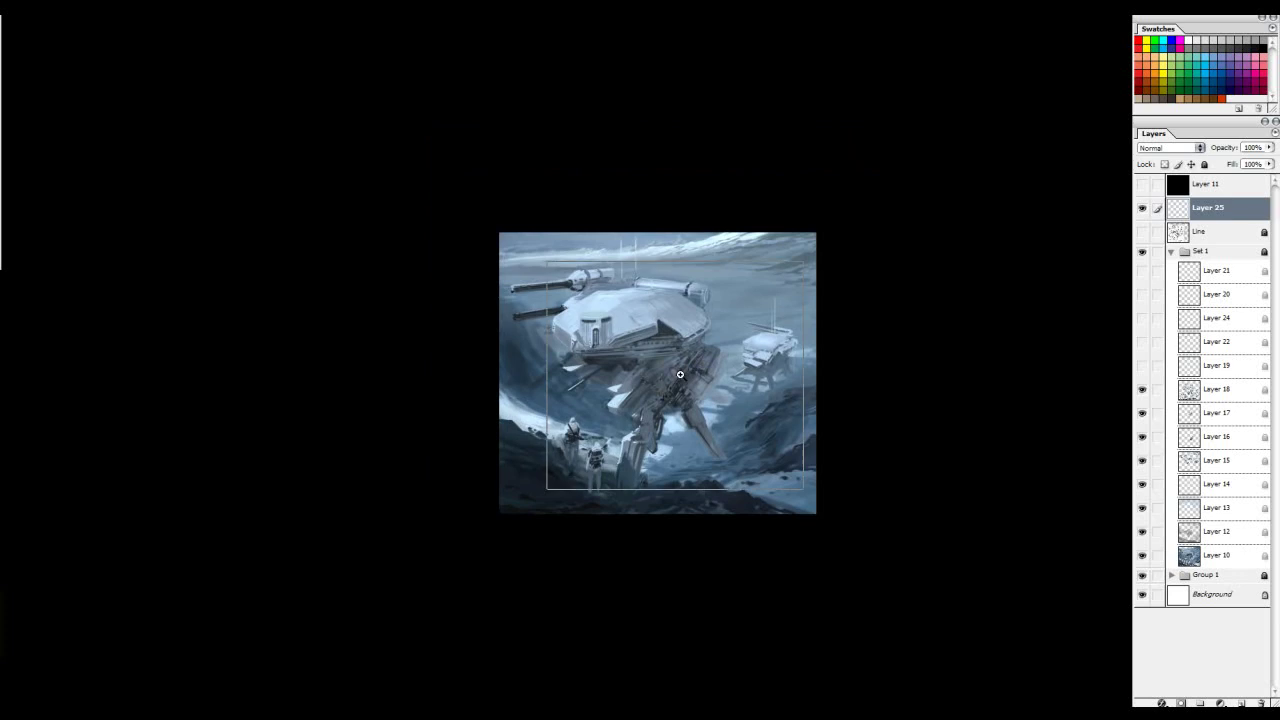
left_click(705, 343)
left_click(745, 336)
left_click(745, 336)
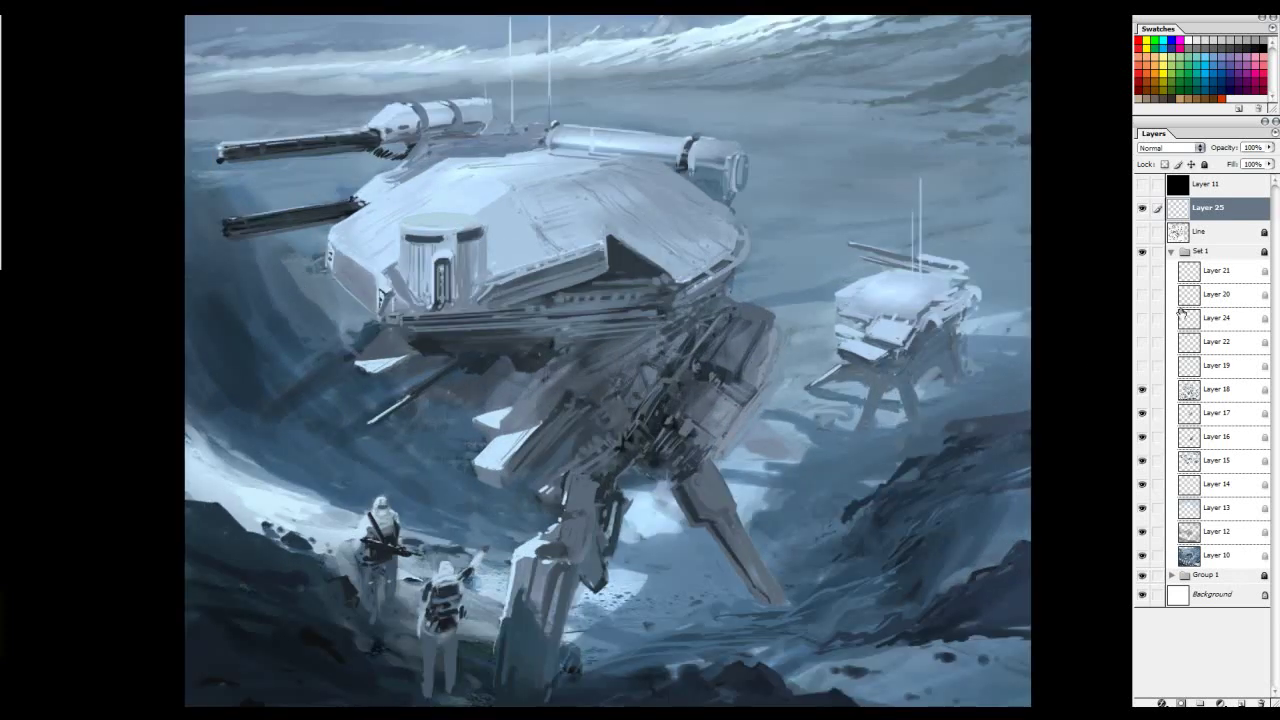
Step: Sketch temporary guide strokes on Layer 25 across the tanks, soldiers and canyon, and undo them
left_click_drag(432, 553, 802, 596)
key("ctrl+z")
mouse_move(310, 497)
left_mouse_down()
mouse_move(871, 591)
mouse_move(734, 429)
mouse_move(690, 313)
left_mouse_up()
key("ctrl+z")
mouse_move(362, 414)
left_mouse_down()
mouse_move(596, 447)
mouse_move(822, 389)
mouse_move(714, 284)
left_mouse_up()
key("ctrl+z")
mouse_move(315, 468)
left_mouse_down()
mouse_move(502, 585)
mouse_move(660, 645)
left_mouse_up()
left_click_drag(660, 645, 586, 366)
key("ctrl+z")
mouse_move(257, 322)
left_mouse_down()
mouse_move(428, 421)
mouse_move(443, 457)
left_mouse_up()
key("ctrl+z")
mouse_move(206, 400)
left_mouse_down()
mouse_move(757, 700)
mouse_move(638, 428)
mouse_move(600, 286)
left_mouse_up()
key("ctrl+z")
mouse_move(395, 447)
left_mouse_down()
mouse_move(957, 651)
mouse_move(718, 325)
mouse_move(770, 357)
mouse_move(965, 366)
left_mouse_up()
key("ctrl+z")
key("ctrl+z")
left_click_drag(803, 306, 977, 373)
key("ctrl+z")
left_click_drag(660, 306, 676, 302)
key("ctrl+z")
mouse_move(566, 280)
left_mouse_down()
mouse_move(527, 316)
mouse_move(622, 338)
left_mouse_up()
key("ctrl+z")
left_click_drag(503, 342, 530, 320)
key("ctrl+z")
left_click_drag(228, 37, 971, 668)
left_click_drag(262, 98, 973, 555)
left_click_drag(827, 271, 577, 328)
left_click_drag(600, 269, 674, 228)
mouse_move(594, 437)
left_mouse_down()
mouse_move(545, 362)
mouse_move(839, 334)
left_mouse_up()
key("ctrl+z")
left_click_drag(484, 482, 448, 382)
key("ctrl+z")
mouse_move(209, 479)
left_mouse_down()
mouse_move(188, 411)
mouse_move(268, 398)
left_mouse_up()
key("ctrl+z")
left_click_drag(697, 545, 542, 313)
left_click_drag(962, 494, 873, 402)
key("ctrl+z")
left_click_drag(946, 300, 866, 420)
mouse_move(1010, 396)
left_mouse_down()
mouse_move(831, 309)
mouse_move(843, 306)
left_mouse_up()
key("ctrl+z")
left_click_drag(700, 570, 823, 322)
left_click_drag(652, 540, 678, 435)
key("ctrl+z")
key("ctrl+0")
Step: Compare the painting with and without Layer 19 and leave the layer shown
mouse_move(736, 356)
left_mouse_down()
mouse_move(758, 361)
mouse_move(767, 385)
left_mouse_up()
left_click(1143, 366)
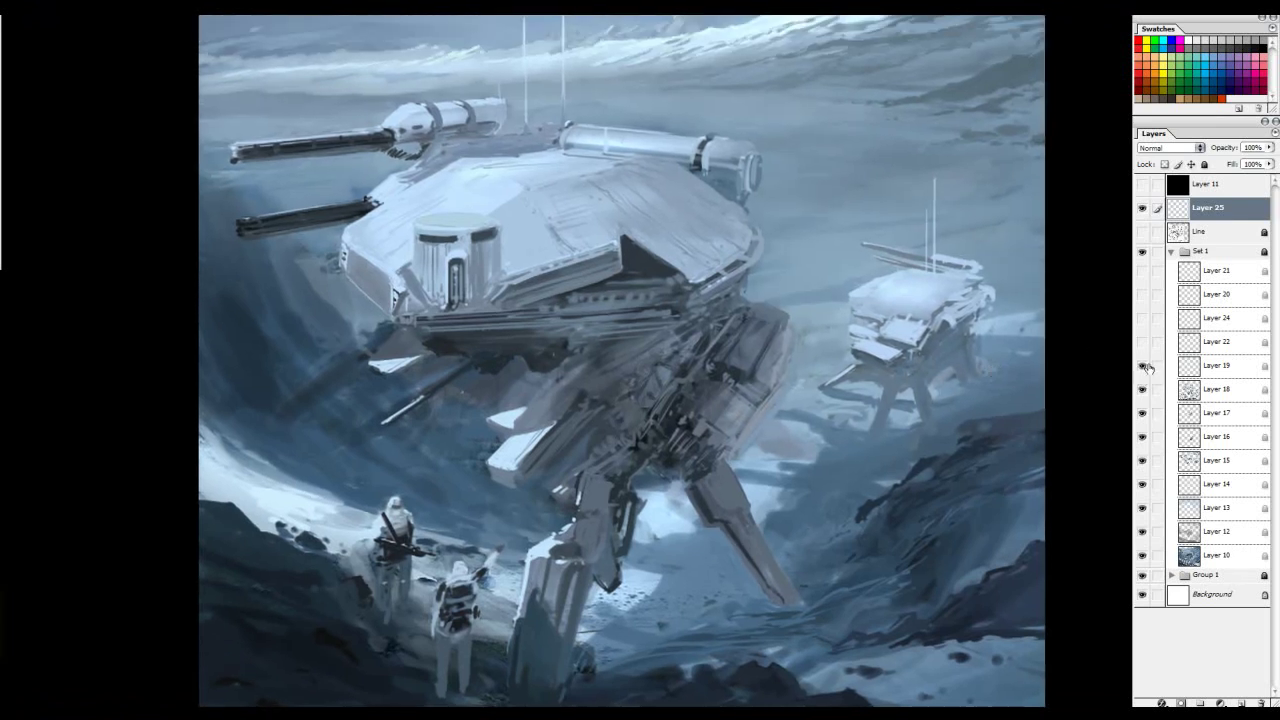
left_click(1143, 366)
left_click(1143, 366)
left_click(1143, 366)
left_click(1143, 366)
Step: Check the painting's values in grayscale against the colour version at reduced size, using Layer 11's visibility
left_click(566, 282, "ctrl+alt")
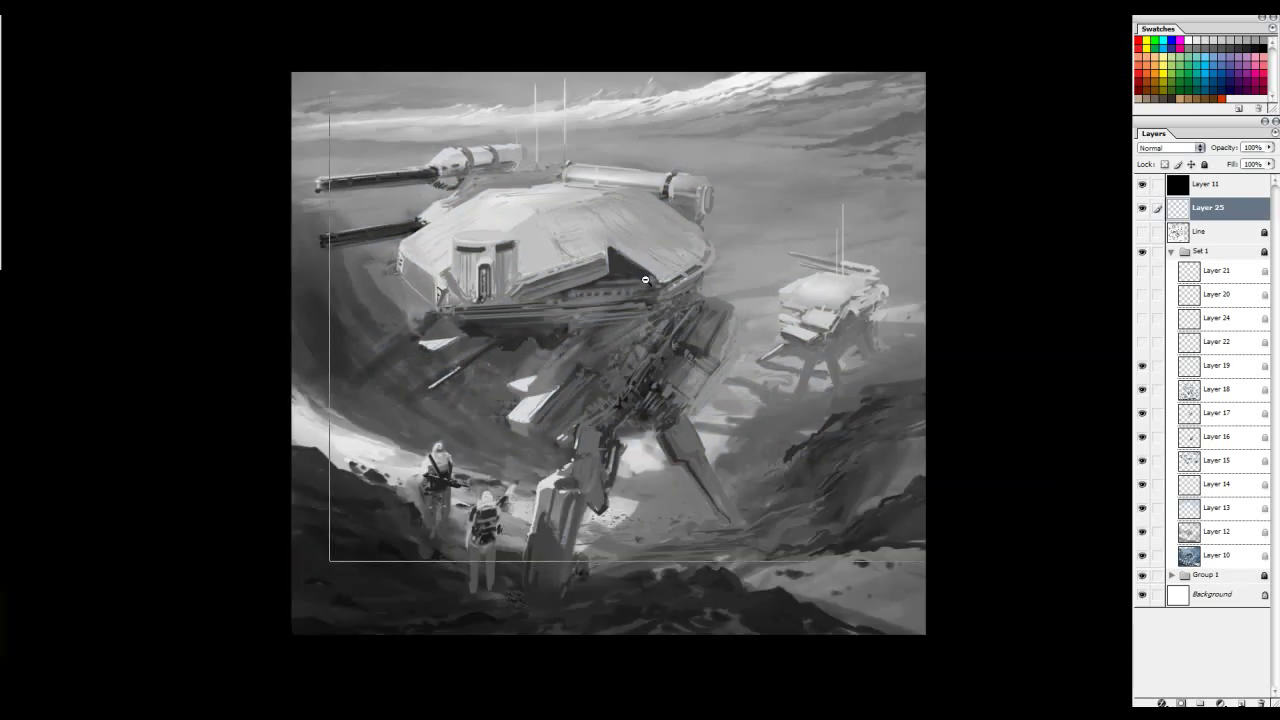
left_click(641, 278, "ctrl+alt")
left_click_drag(641, 278, 679, 327)
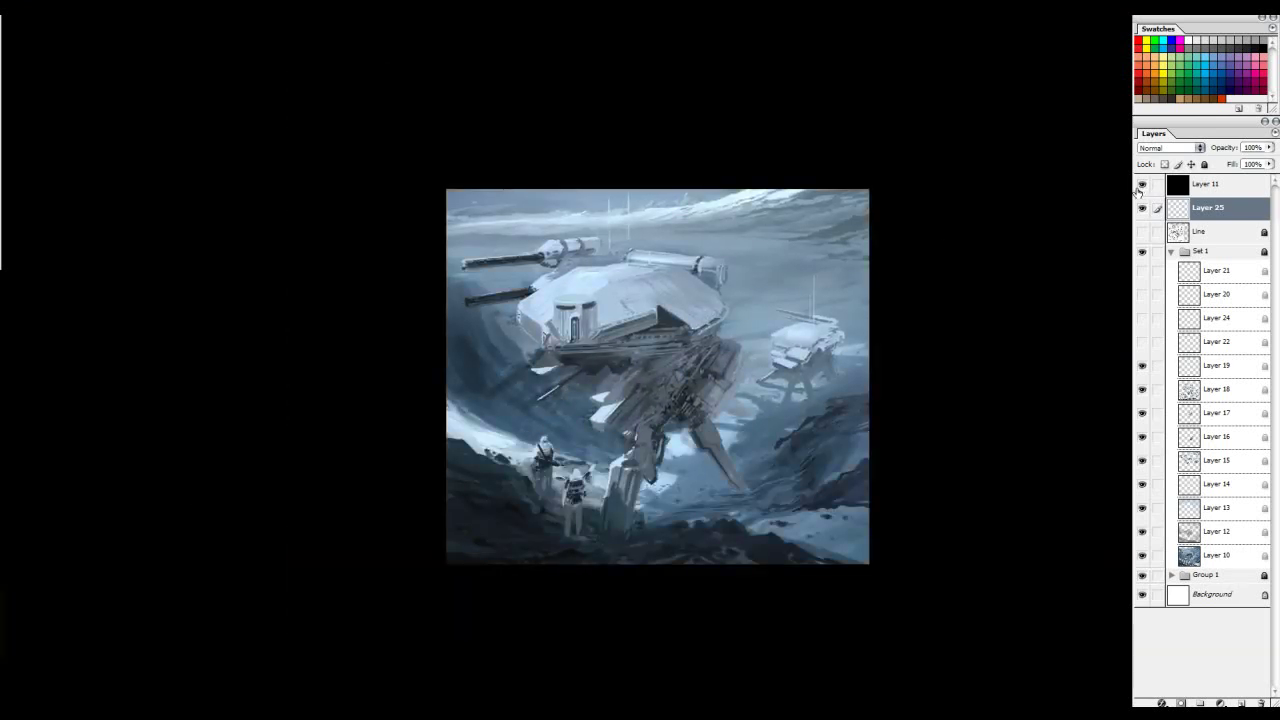
left_click(677, 342, "ctrl+alt")
left_click(678, 343, "ctrl+alt")
left_click(661, 351, "ctrl")
left_click(661, 351, "ctrl")
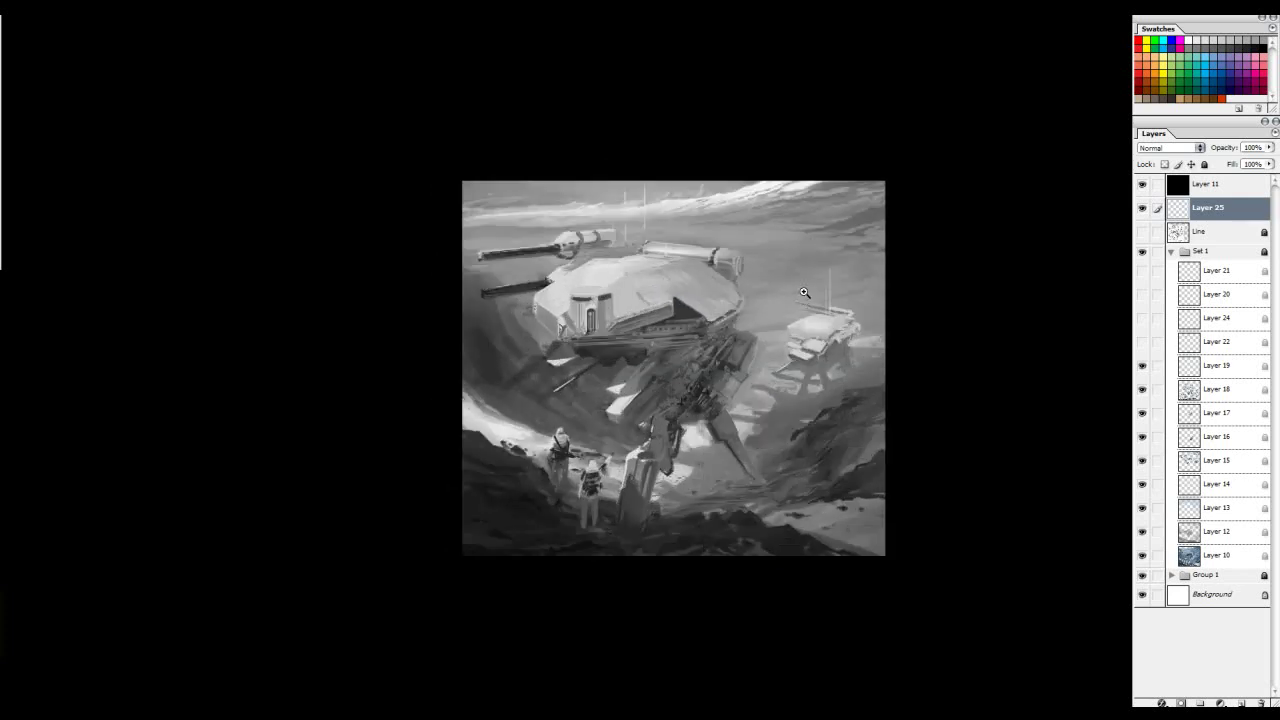
left_click(804, 292)
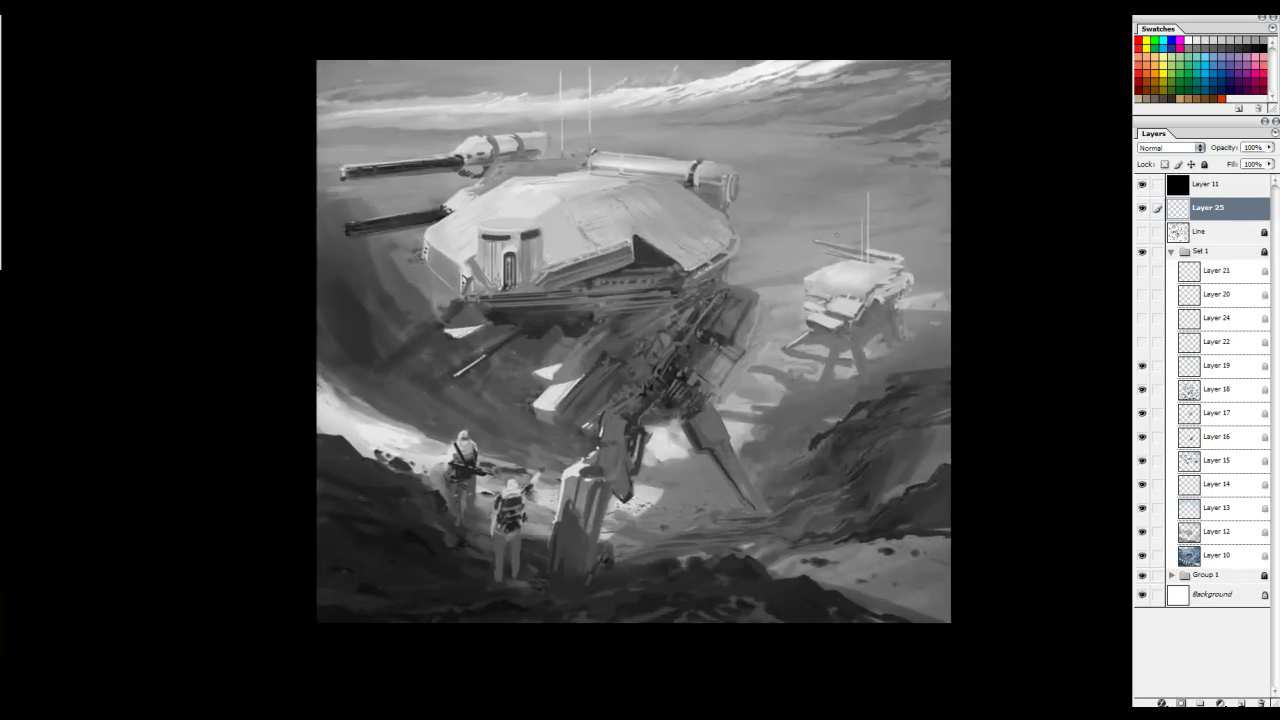
left_click(1143, 186)
key("ctrl+minus")
key("ctrl+minus")
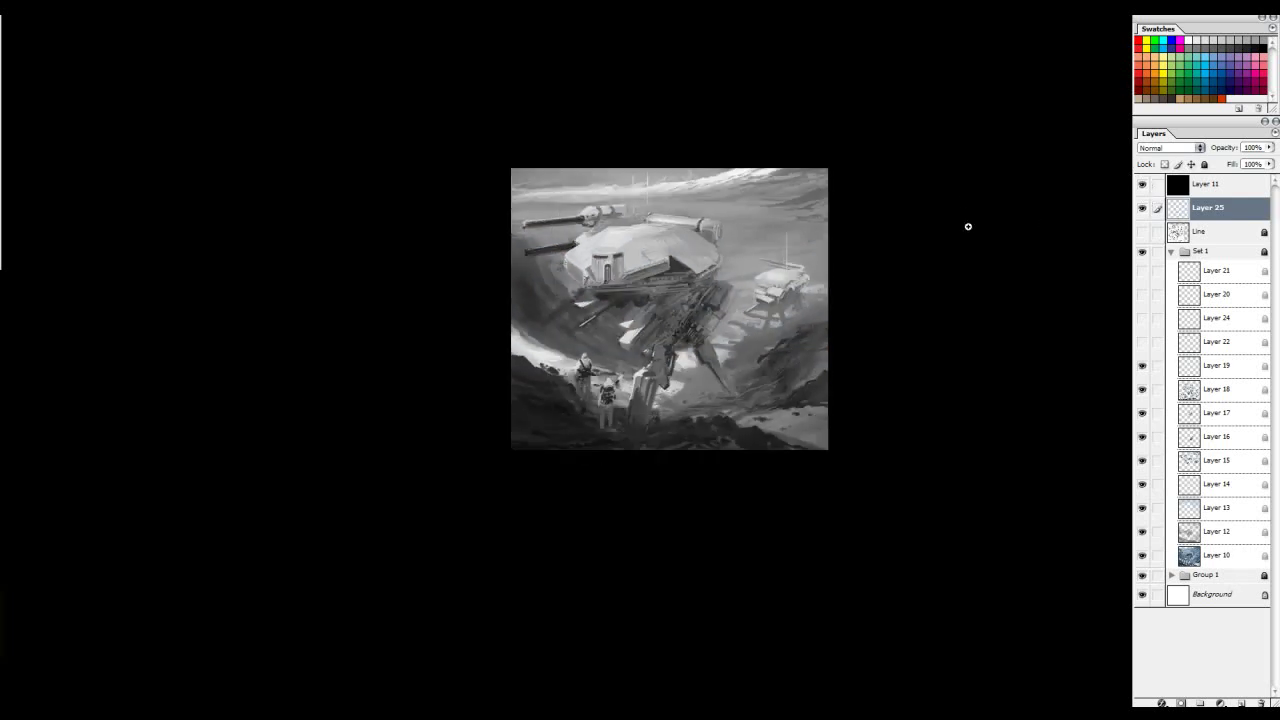
key("ctrl+plus")
key("ctrl+plus")
left_click(1142, 185)
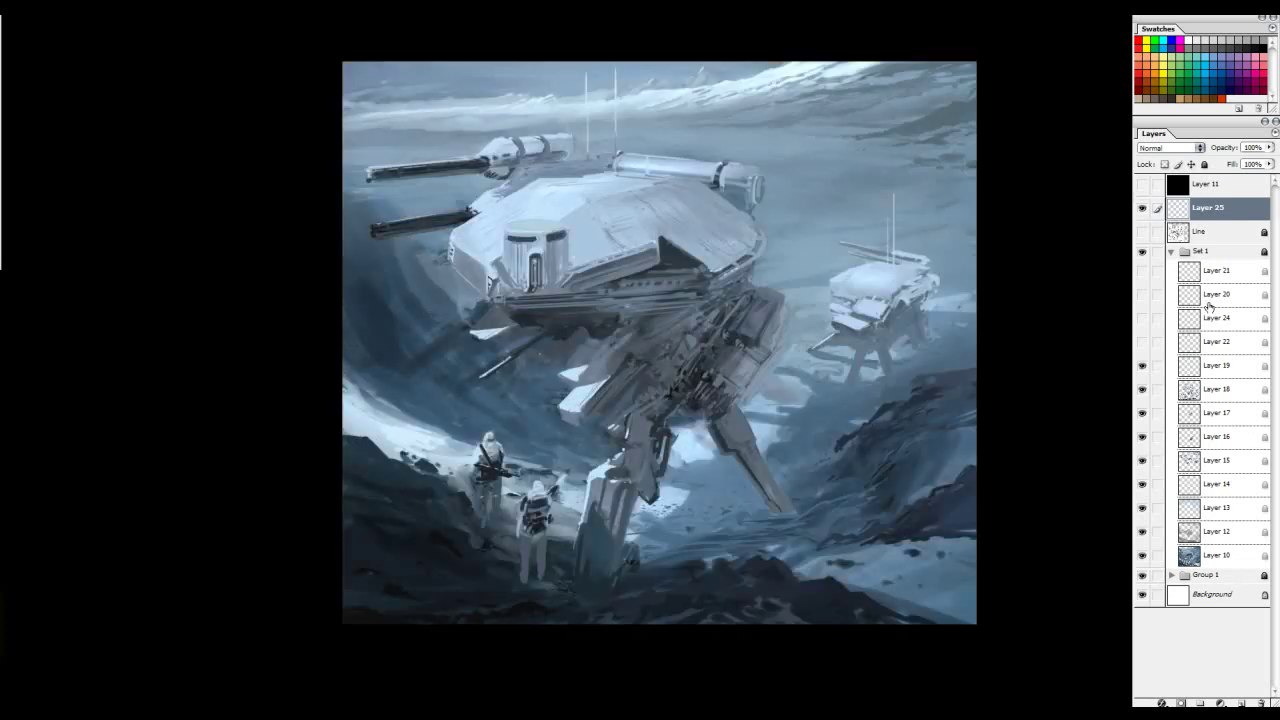
Step: Select Layer 22, compare the painting with and without it, and leave it shown
left_click(1235, 351)
left_click(1141, 344)
left_click(1141, 344)
left_click(1140, 343)
left_click(1140, 343)
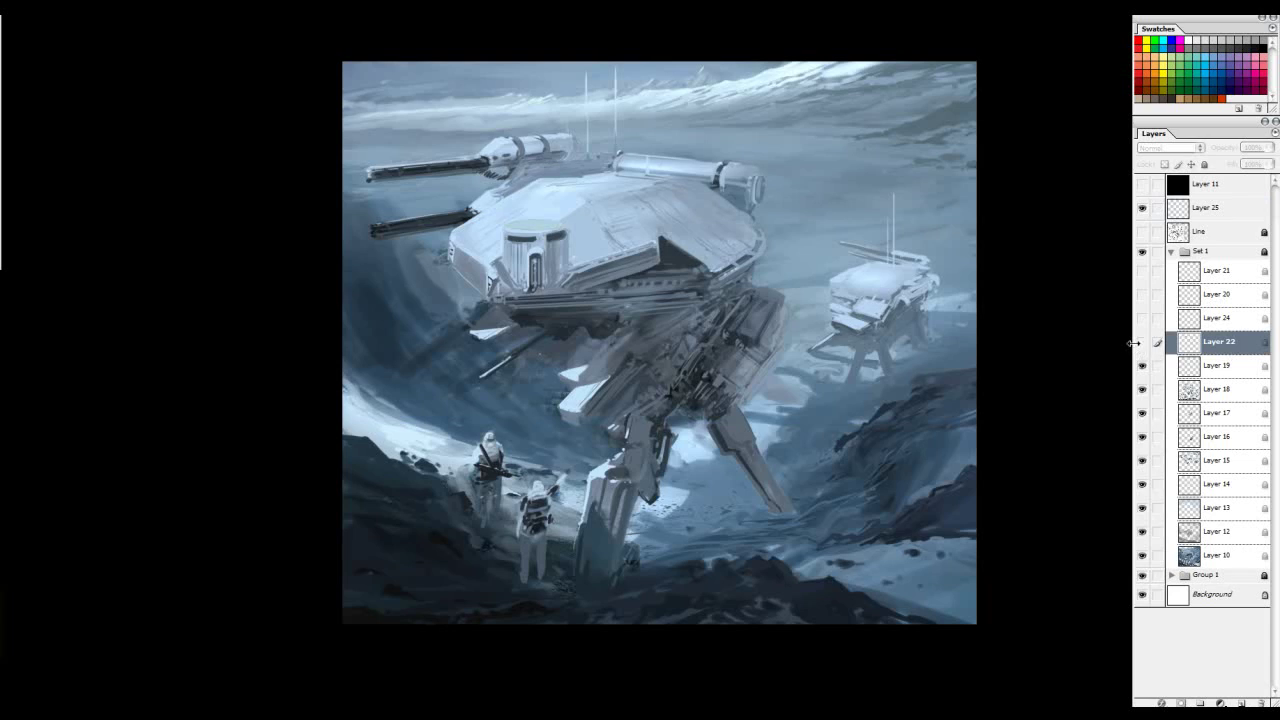
left_click(1142, 341)
Step: Examine the tank's turret, hatch and hull edge up close with Layer 22 hidden and shown
key("ctrl+plus")
key("ctrl+plus")
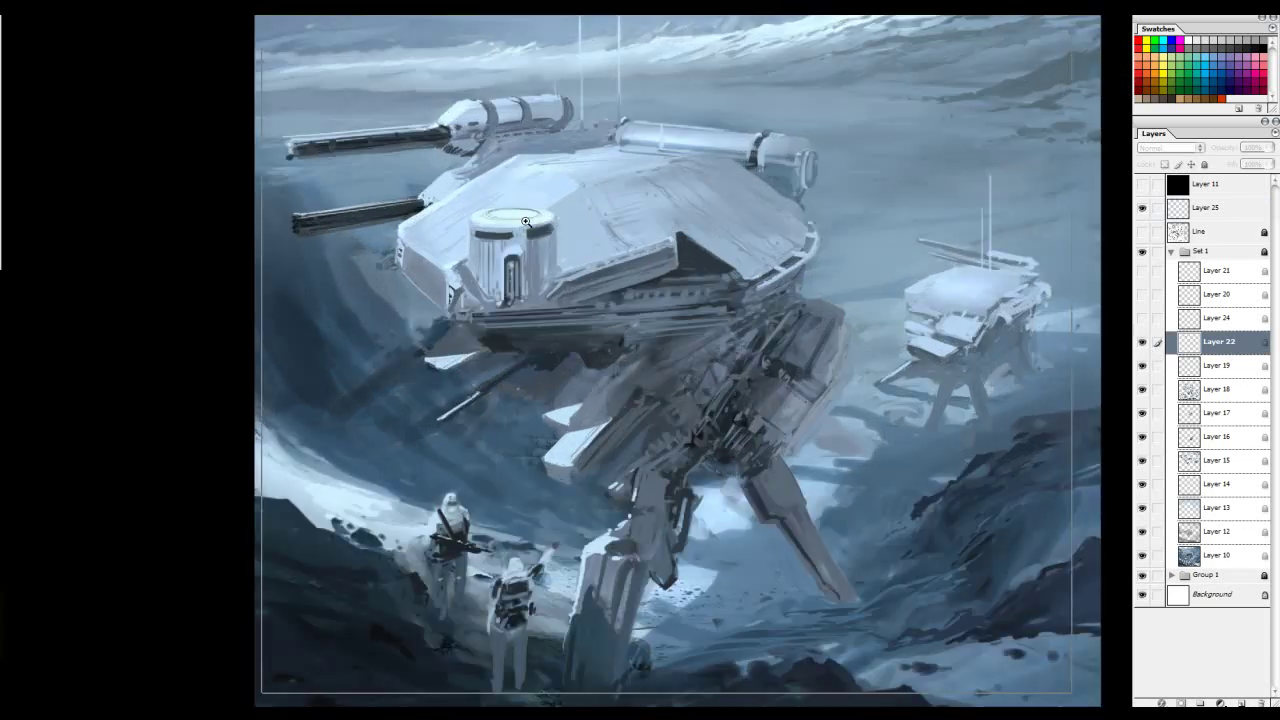
left_click(1142, 341)
left_click(1142, 341)
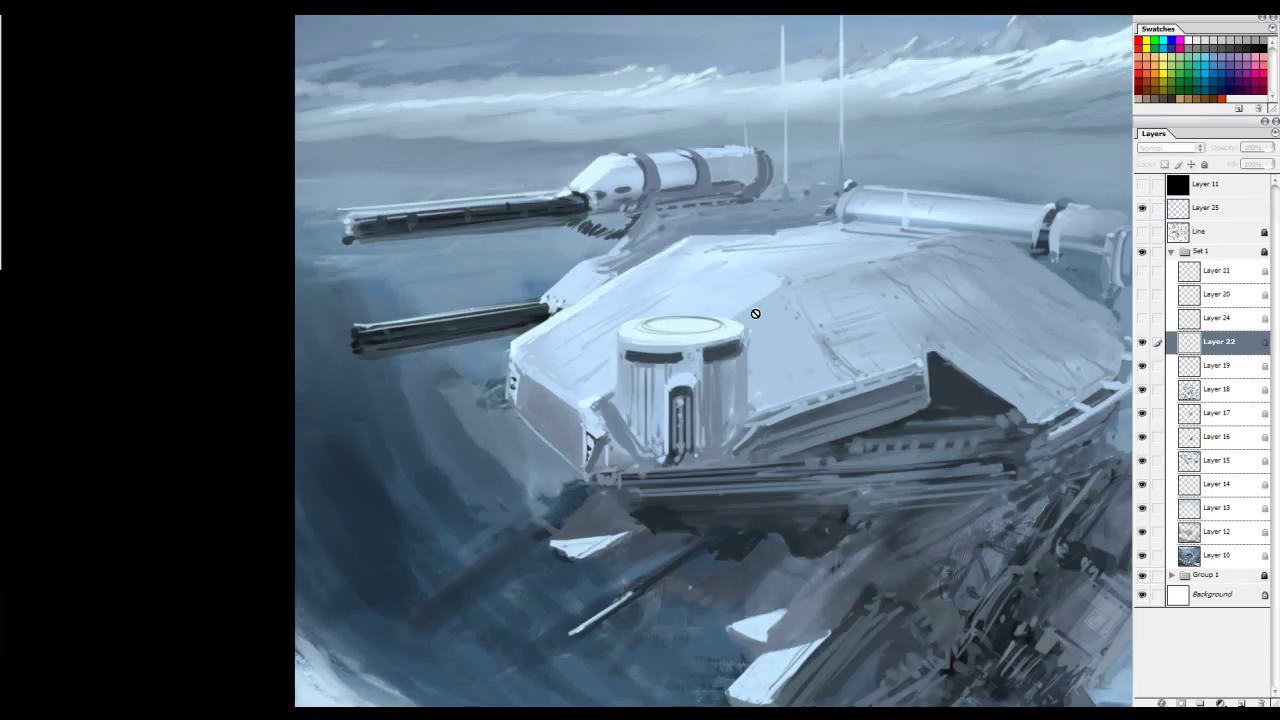
left_click(1142, 341)
left_click(1142, 341)
left_click_drag(1046, 263, 808, 243)
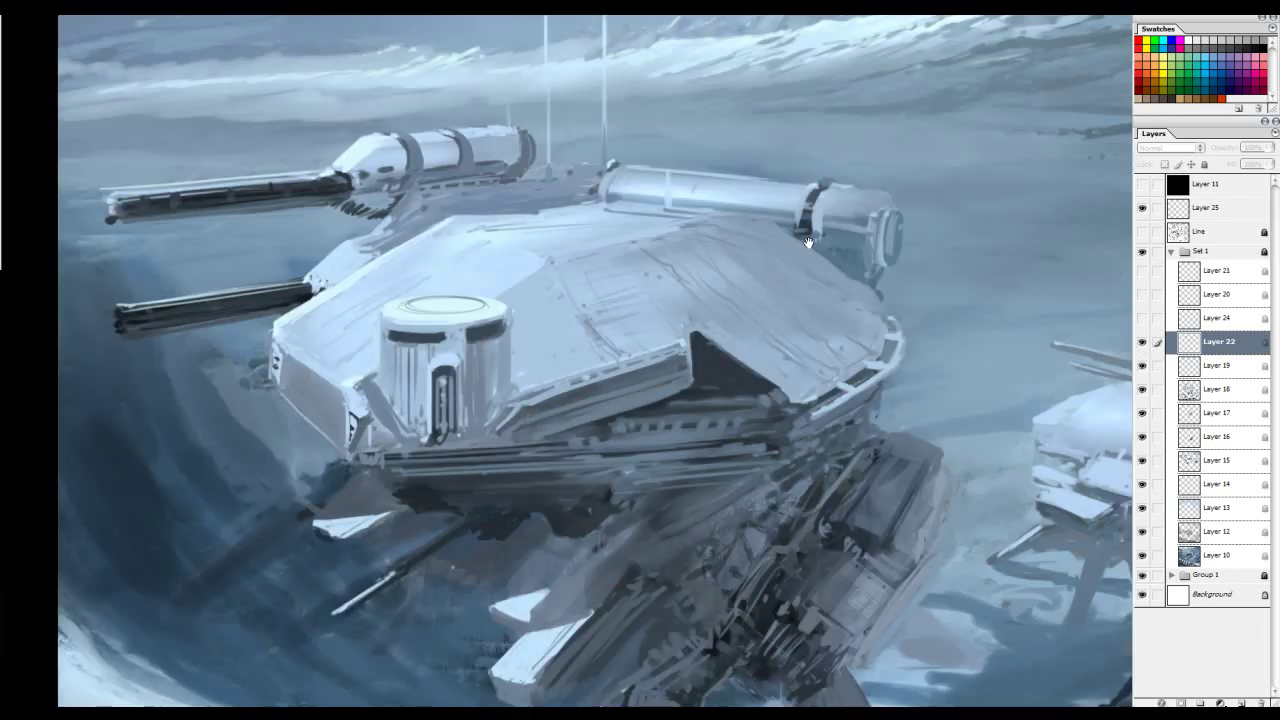
left_click(1142, 341)
left_click(1142, 341)
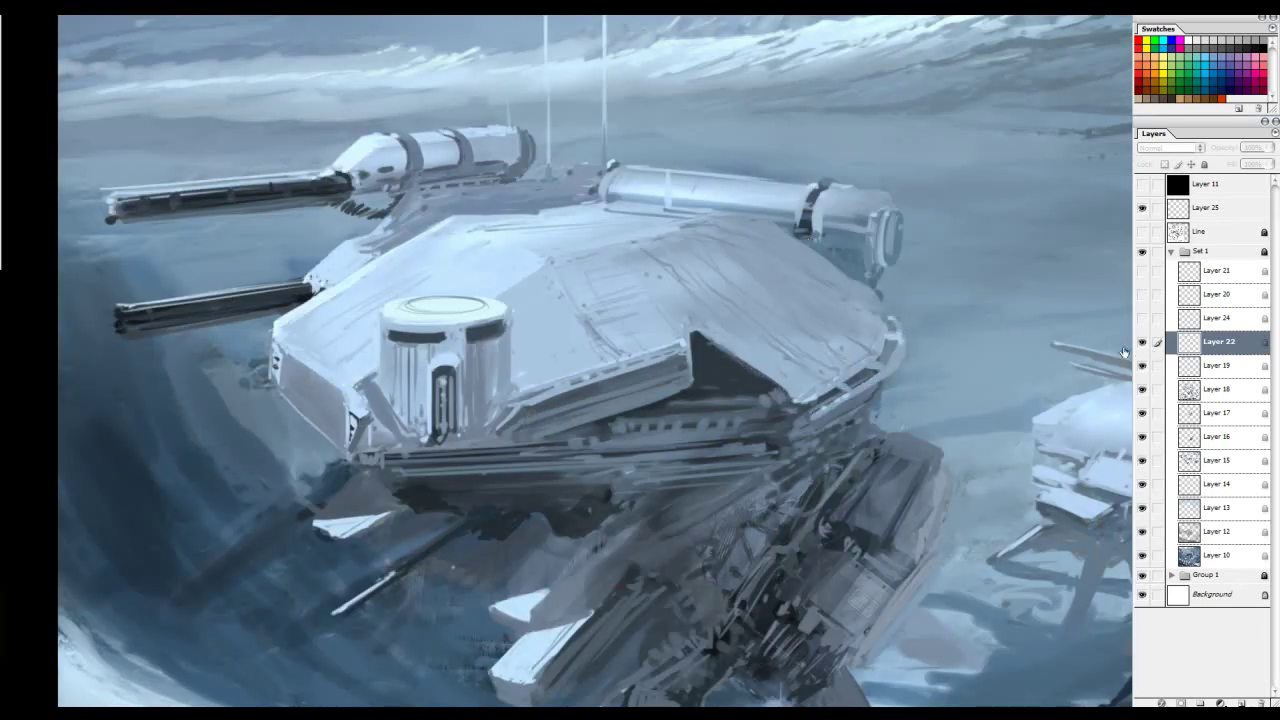
Step: Examine the tank's turret, hull edge, legs and the soldiers both up close and in the full composition
scroll(690, 400, "down", 2)
scroll(616, 297, "down", 2)
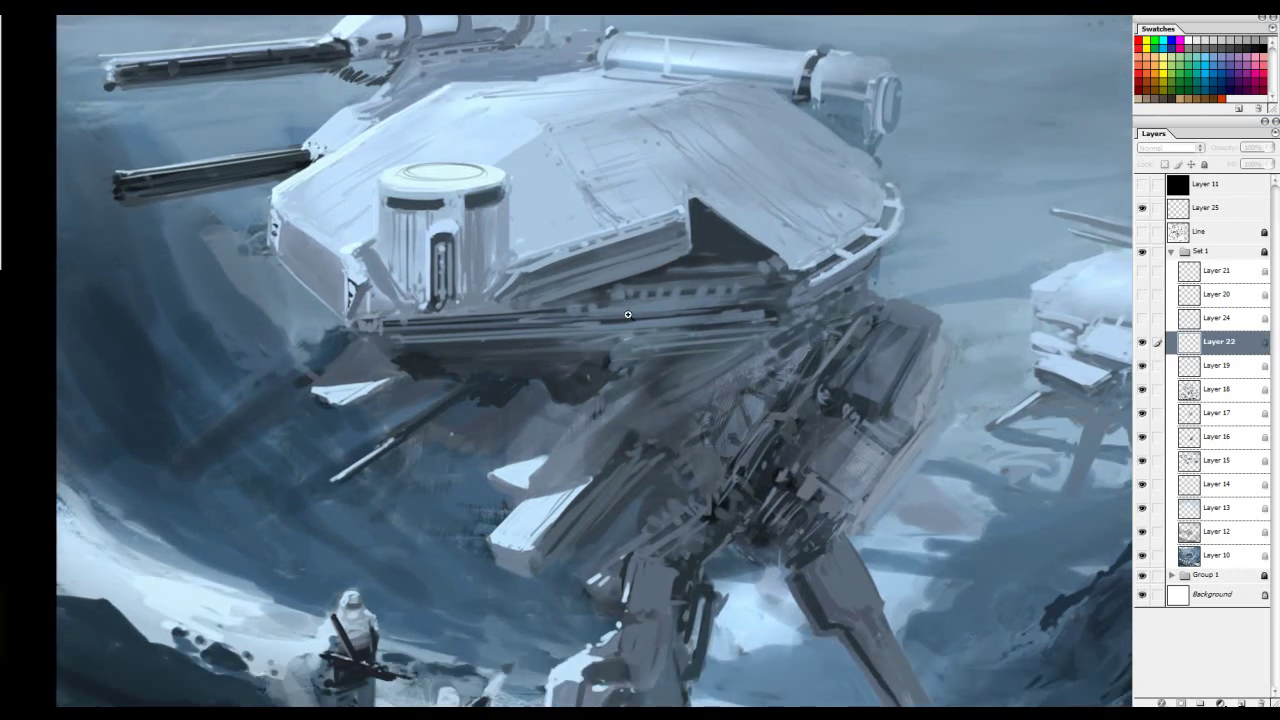
key("ctrl+minus")
left_click_drag(590, 223, 608, 269)
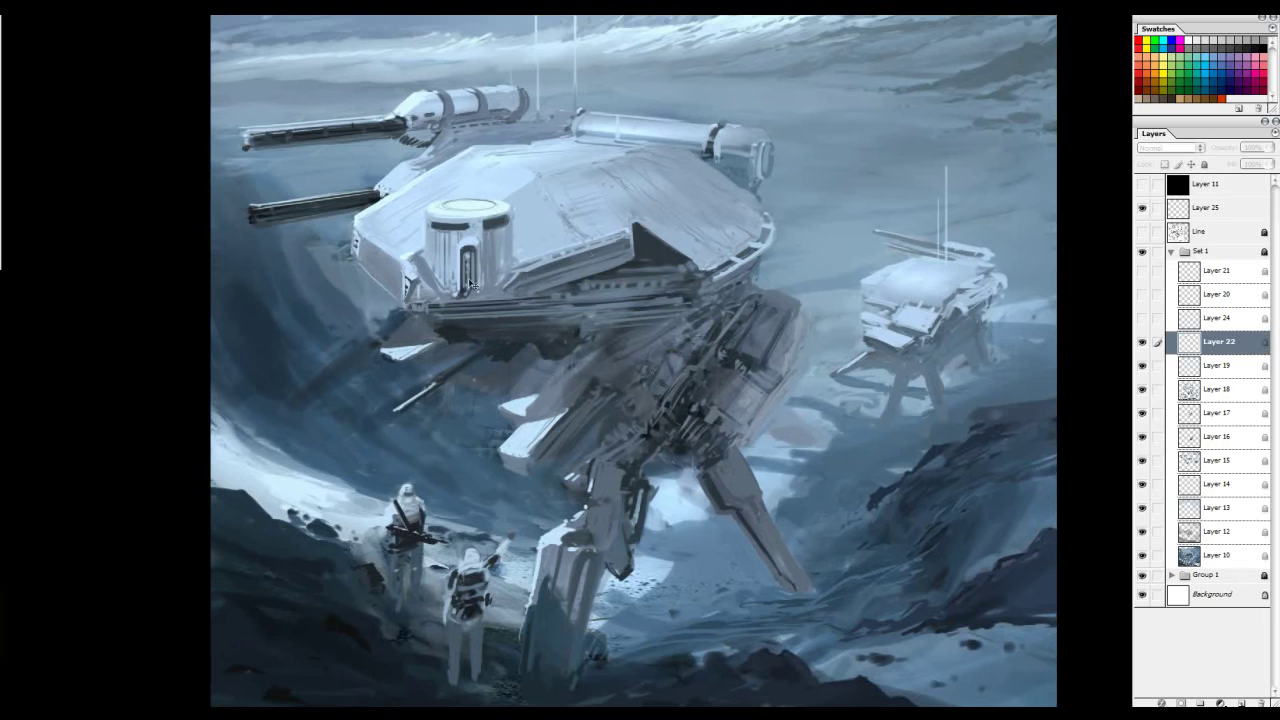
left_click_drag(557, 248, 565, 290)
left_click_drag(271, 55, 872, 543)
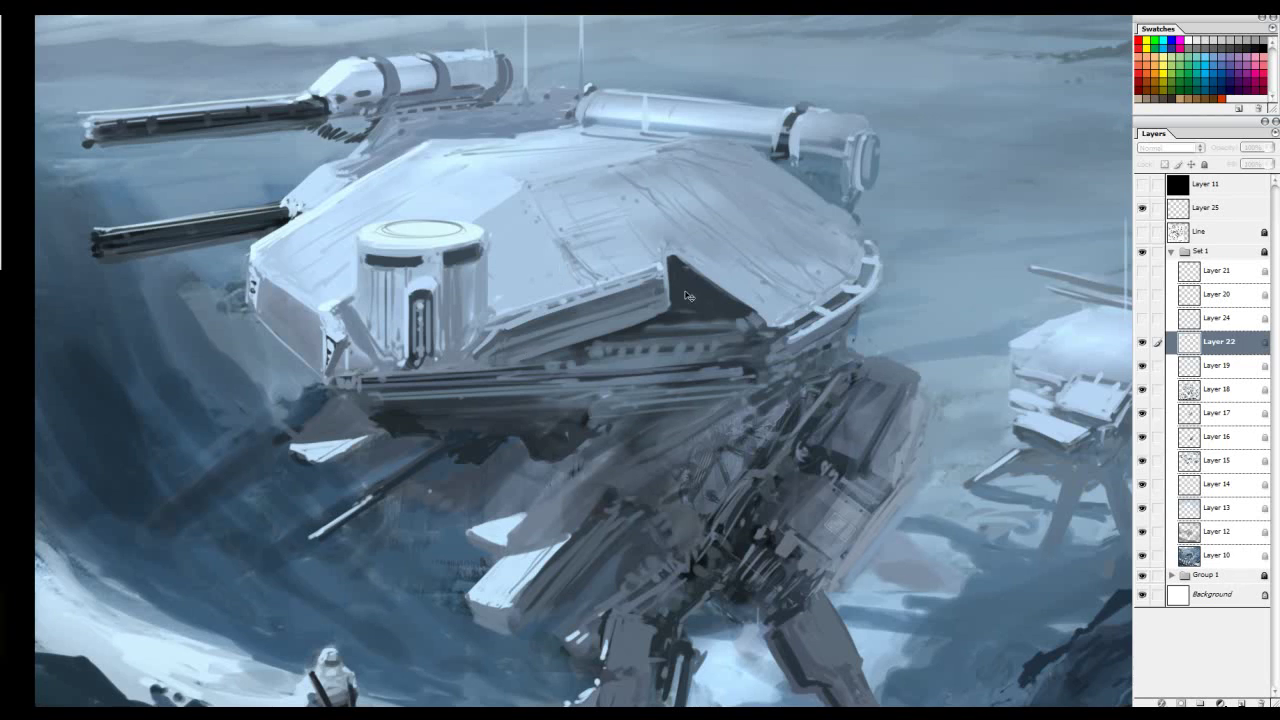
left_click_drag(567, 370, 705, 325)
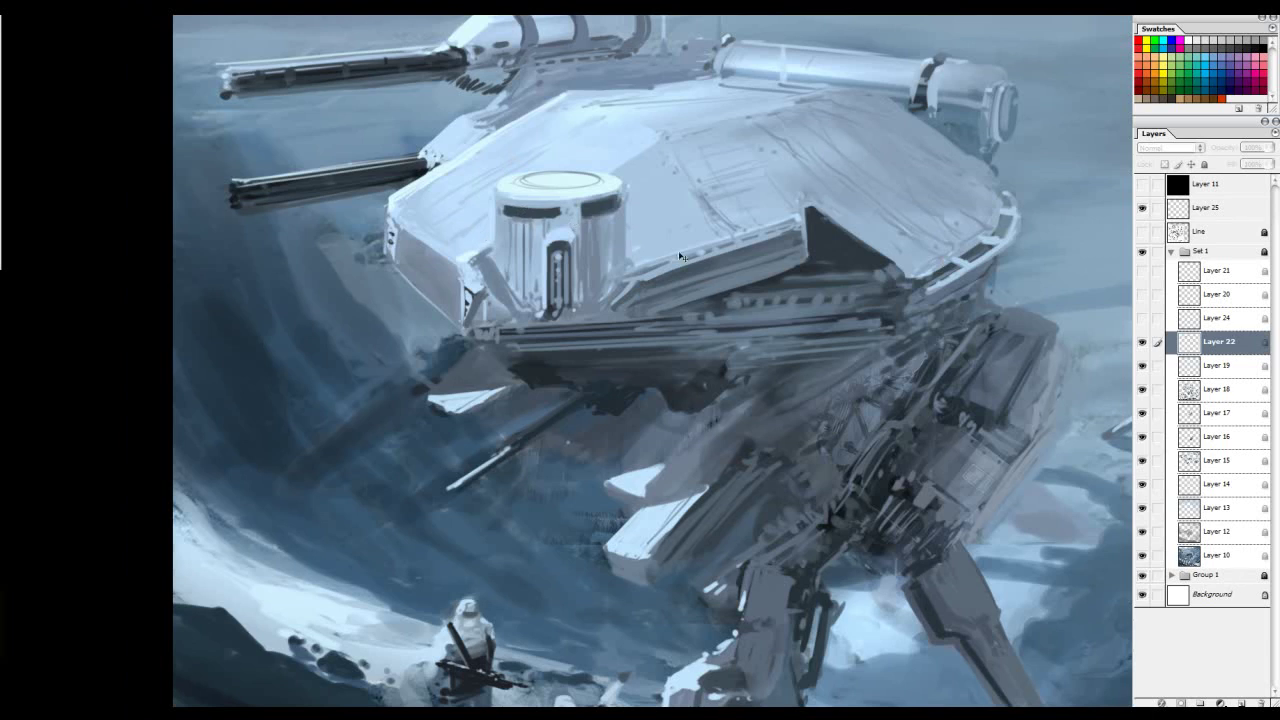
left_click_drag(758, 441, 735, 354)
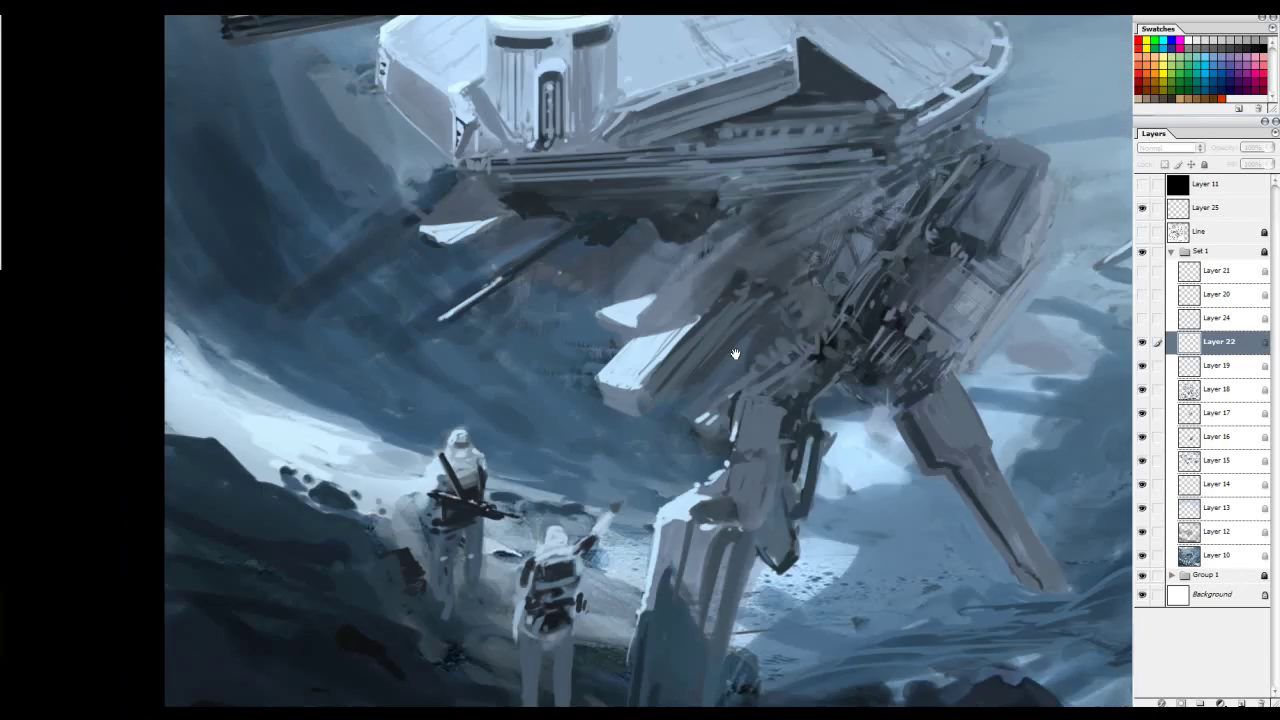
left_click_drag(825, 262, 751, 448)
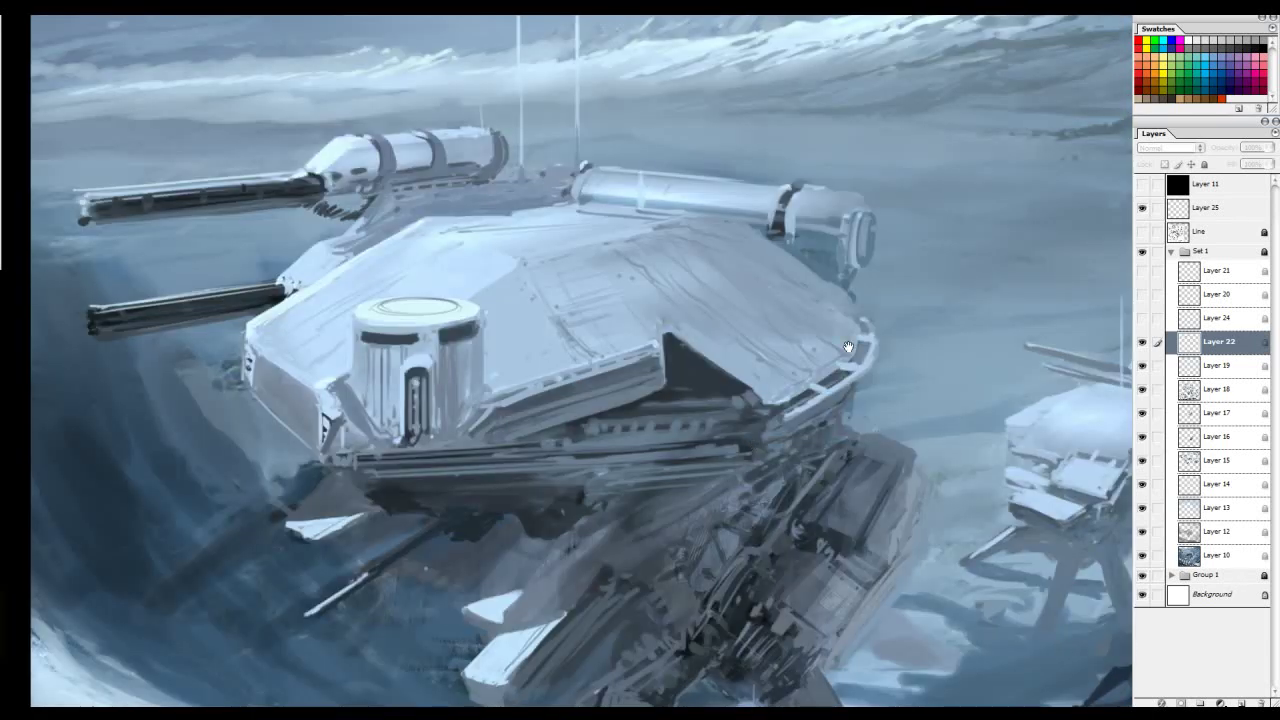
left_click_drag(848, 346, 796, 364)
left_click_drag(677, 362, 655, 322)
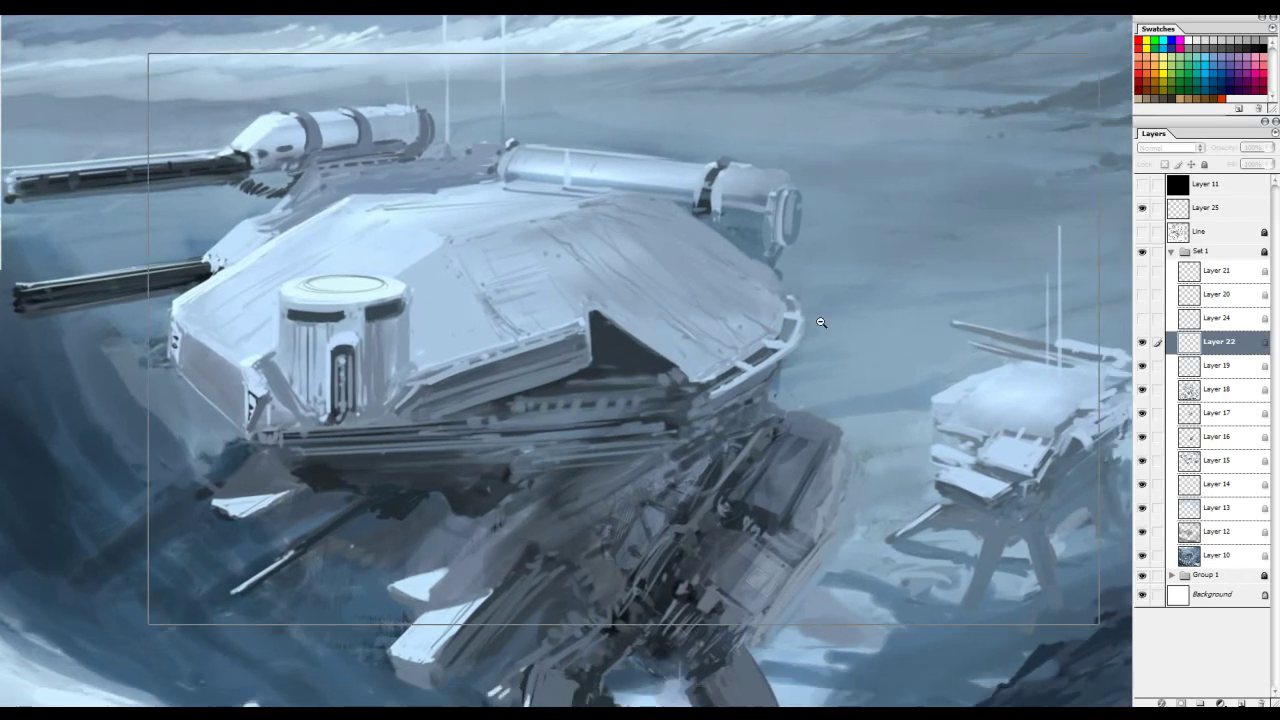
key("ctrl+minus")
left_click_drag(841, 285, 854, 298)
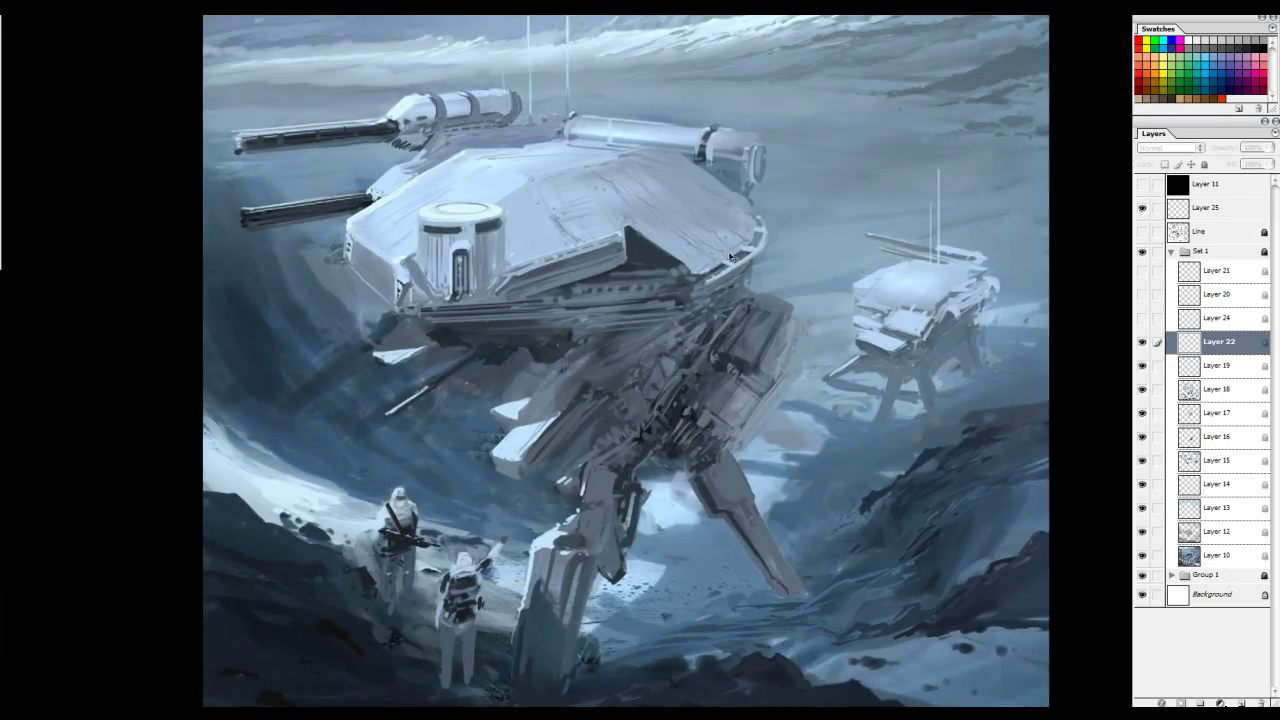
left_click_drag(1013, 293, 1023, 251)
Step: Show Layer 24 with the tanks' identification lettering and inspect the lettering on the main tank's hull
left_click(1142, 318)
left_click(1142, 318)
left_click(1142, 318)
left_click_drag(670, 116, 692, 164)
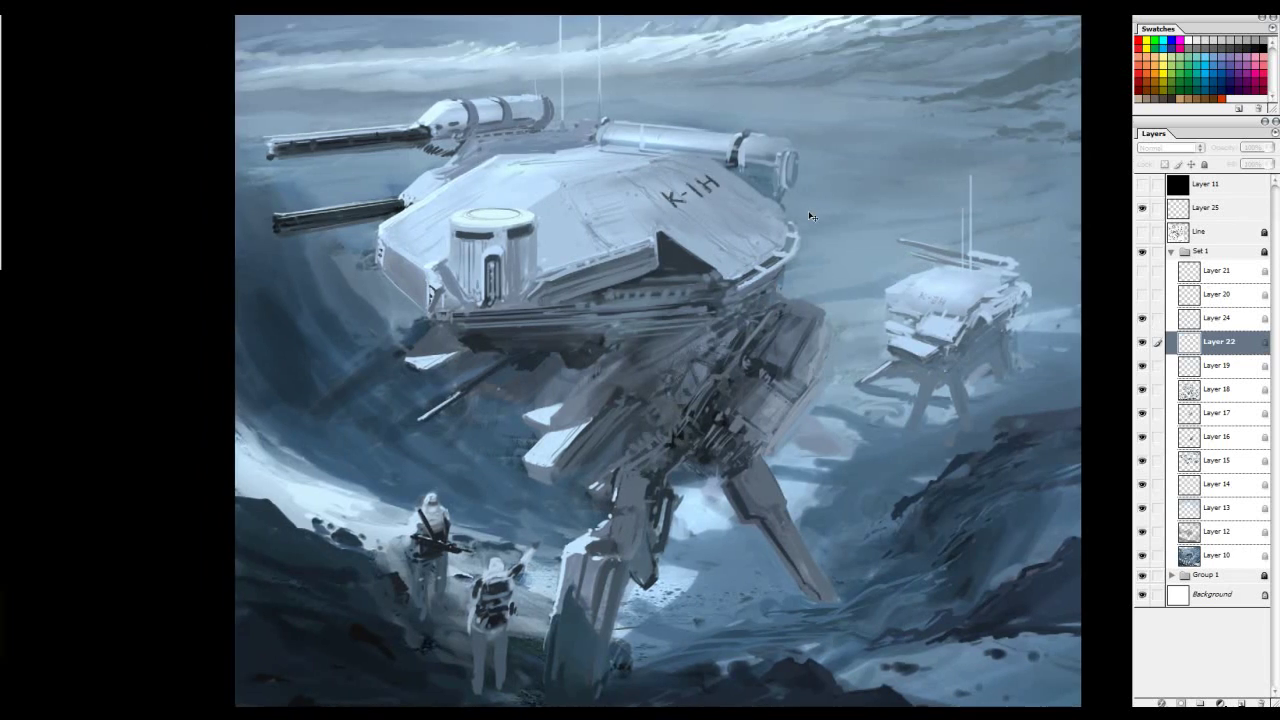
scroll(705, 193, "up", 1)
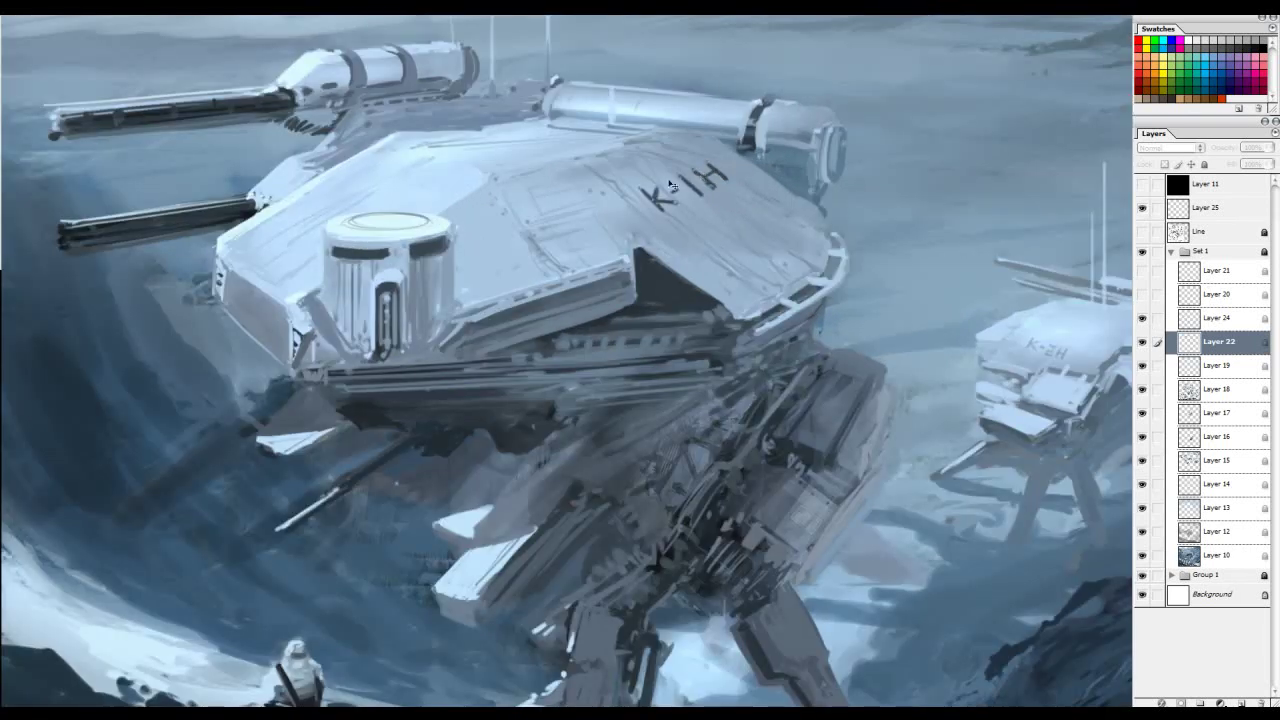
Step: Compare the tanks' identification lettering with Layer 24 hidden and shown, examining both the main and the distant tank
left_click_drag(803, 183, 773, 235)
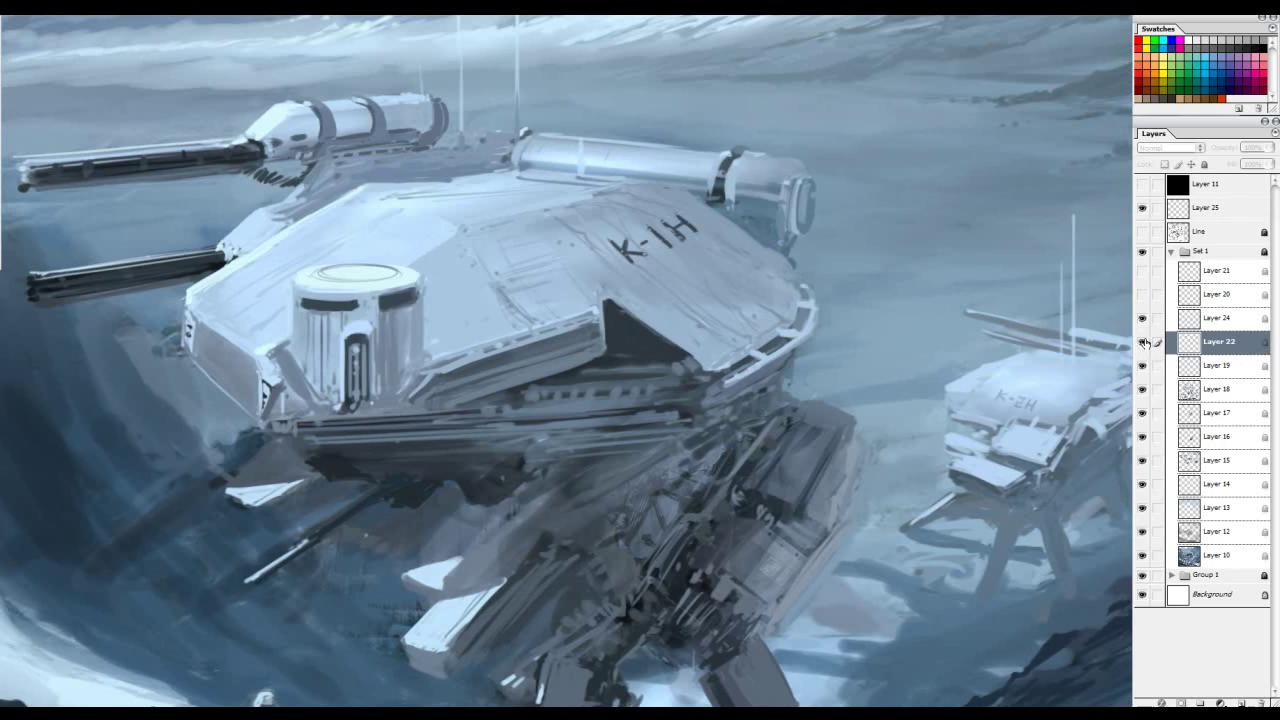
left_click_drag(1094, 333, 850, 285)
left_click(1094, 333, "ctrl")
left_click(1141, 319)
left_click(1141, 319)
left_click(491, 311, "alt")
left_click_drag(497, 309, 845, 304)
Step: Show Layer 20 with the falling snow and compare the full composition with and without it
left_click(1142, 296)
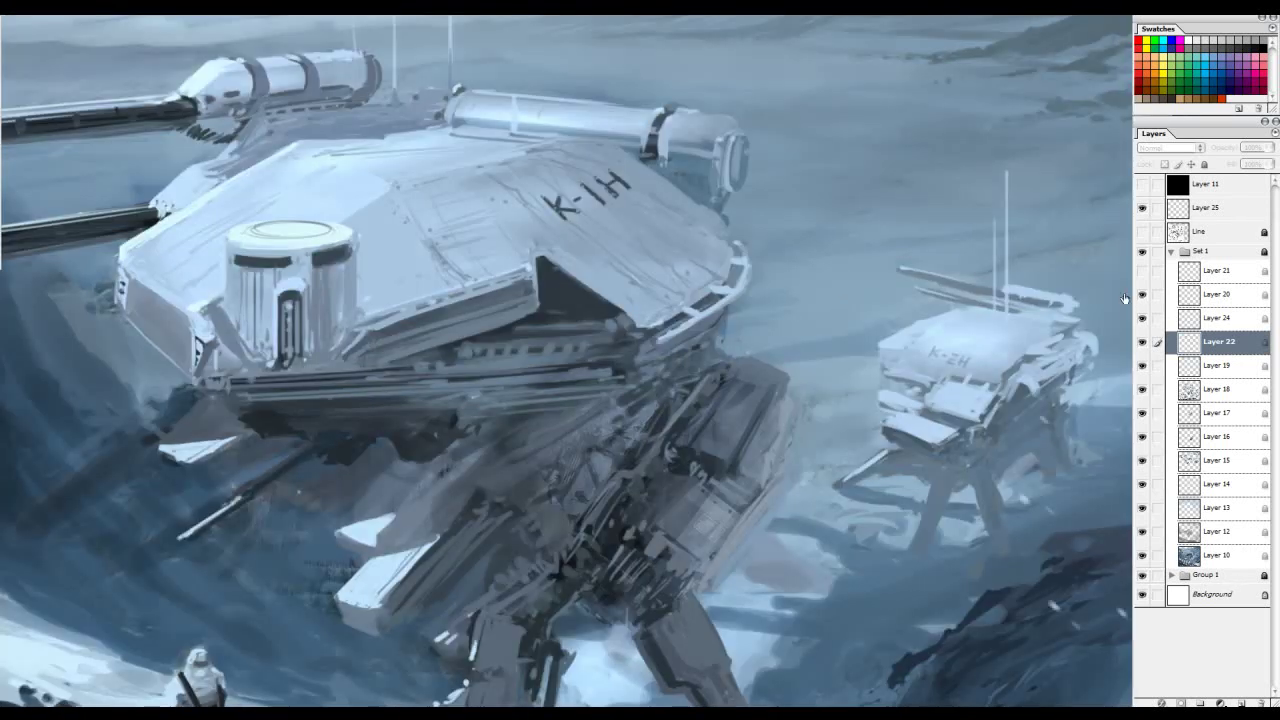
key("ctrl+0")
left_click(1142, 298)
left_click(1142, 298)
left_click_drag(806, 237, 774, 247)
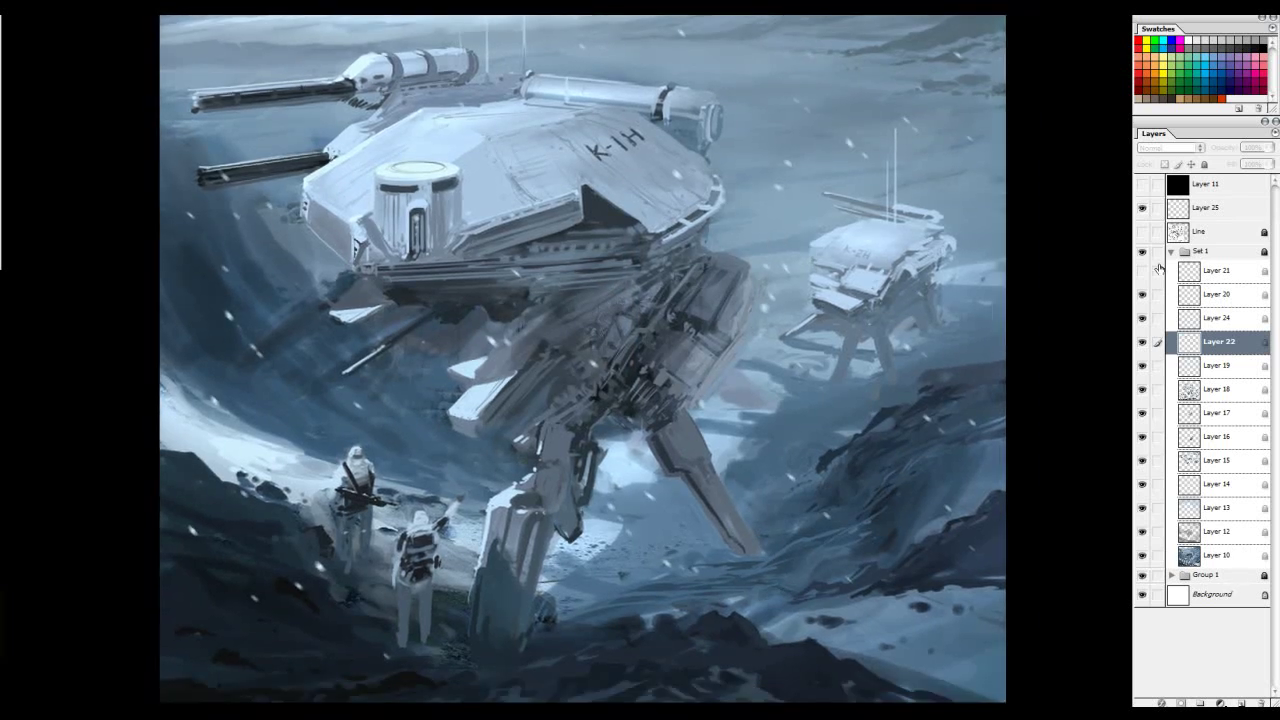
Step: Add a new layer above Layer 25 and paint scattered red dots over the main tank's hull and the sky beside it
left_click(1220, 212)
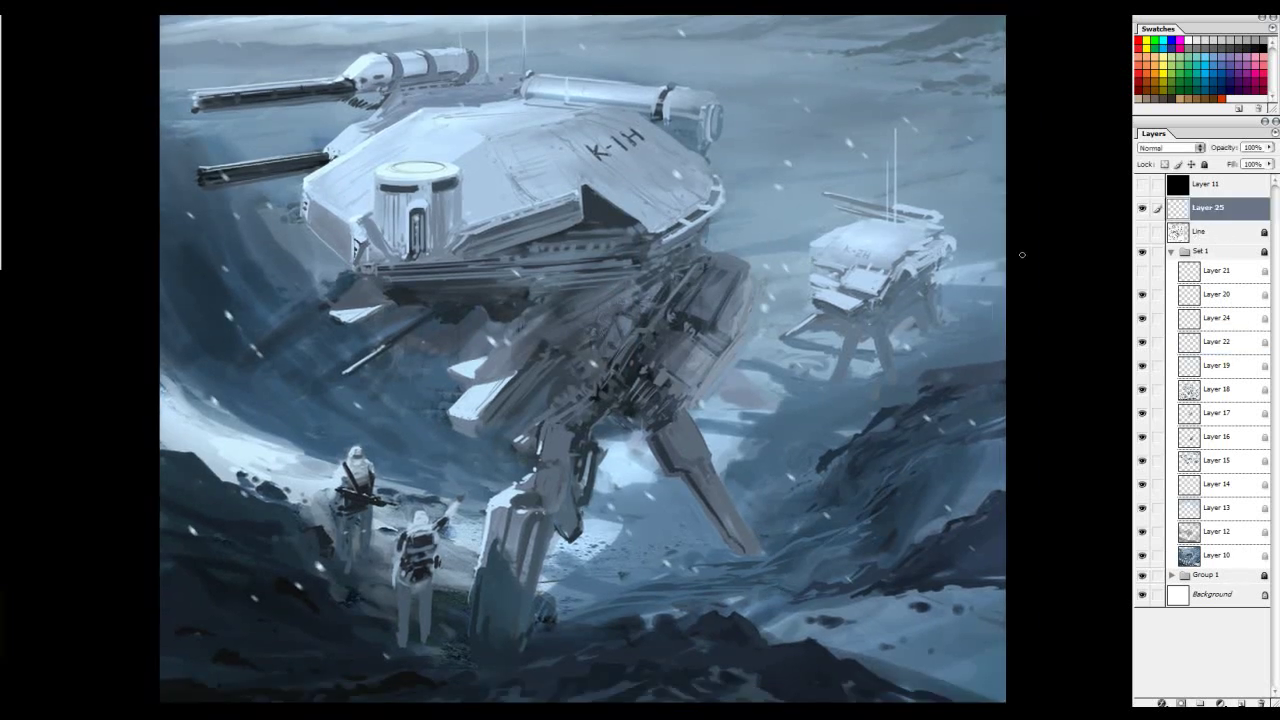
left_click(1240, 704)
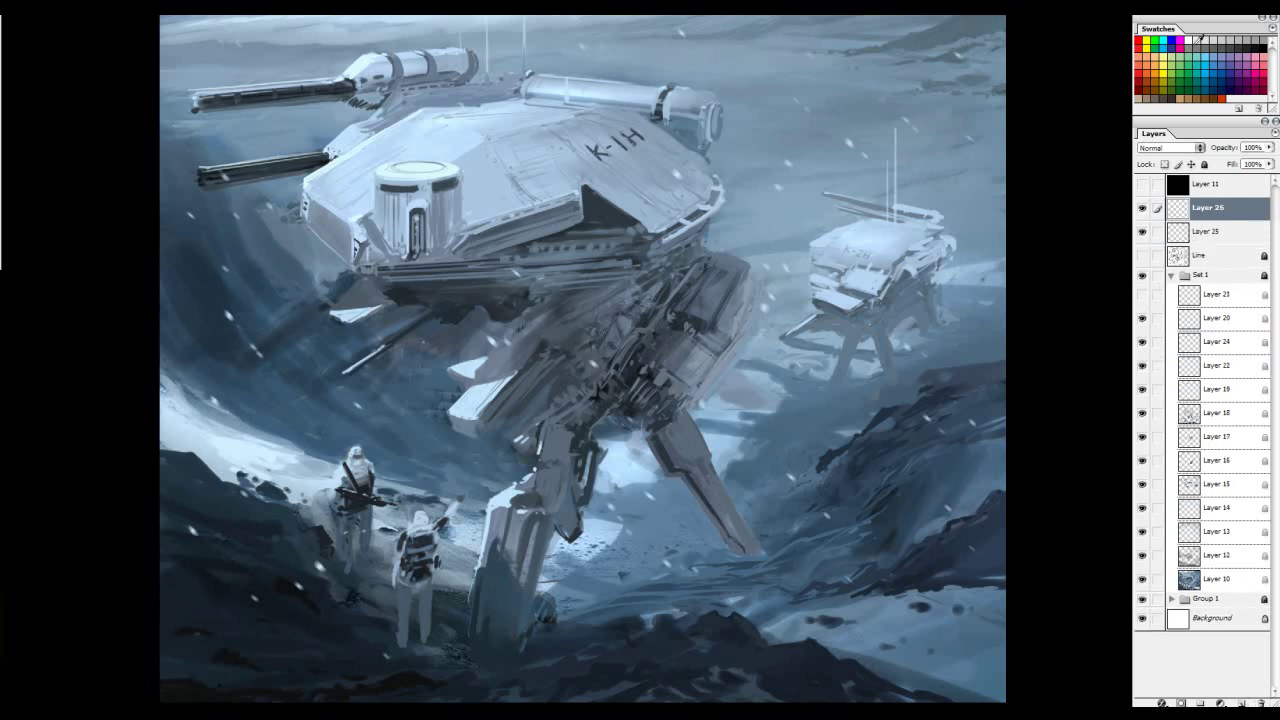
left_click_drag(845, 163, 828, 173)
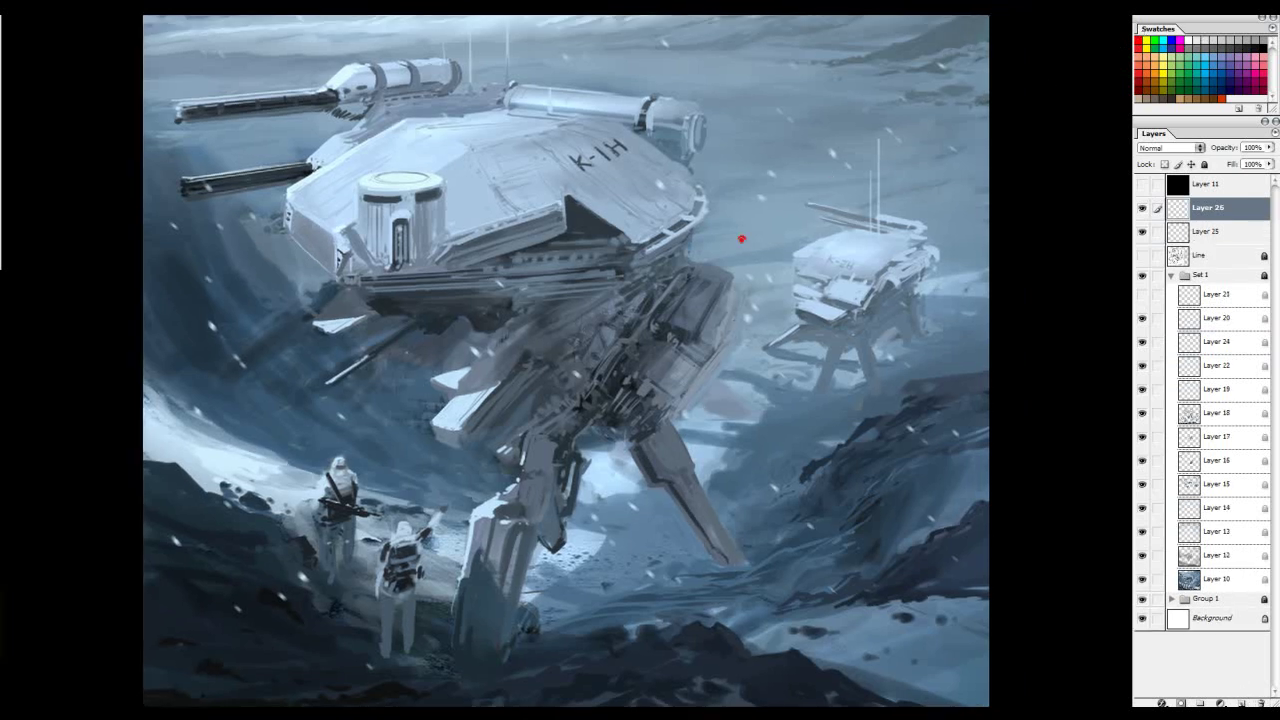
left_click(743, 236, "ctrl")
left_click_drag(736, 237, 742, 238)
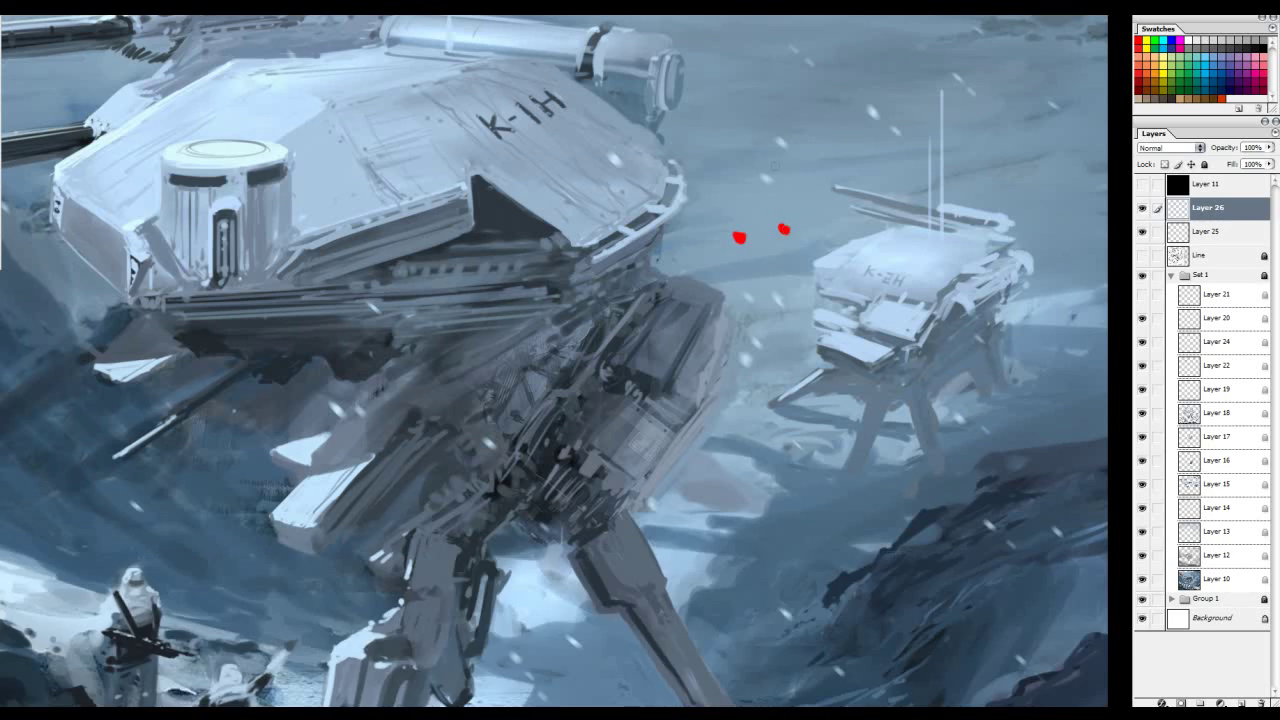
left_click_drag(775, 165, 790, 232)
left_click(748, 187)
left_click(826, 197)
left_click(853, 210)
left_click_drag(705, 117, 731, 172)
left_click(749, 160)
left_click(627, 258)
left_click(550, 213)
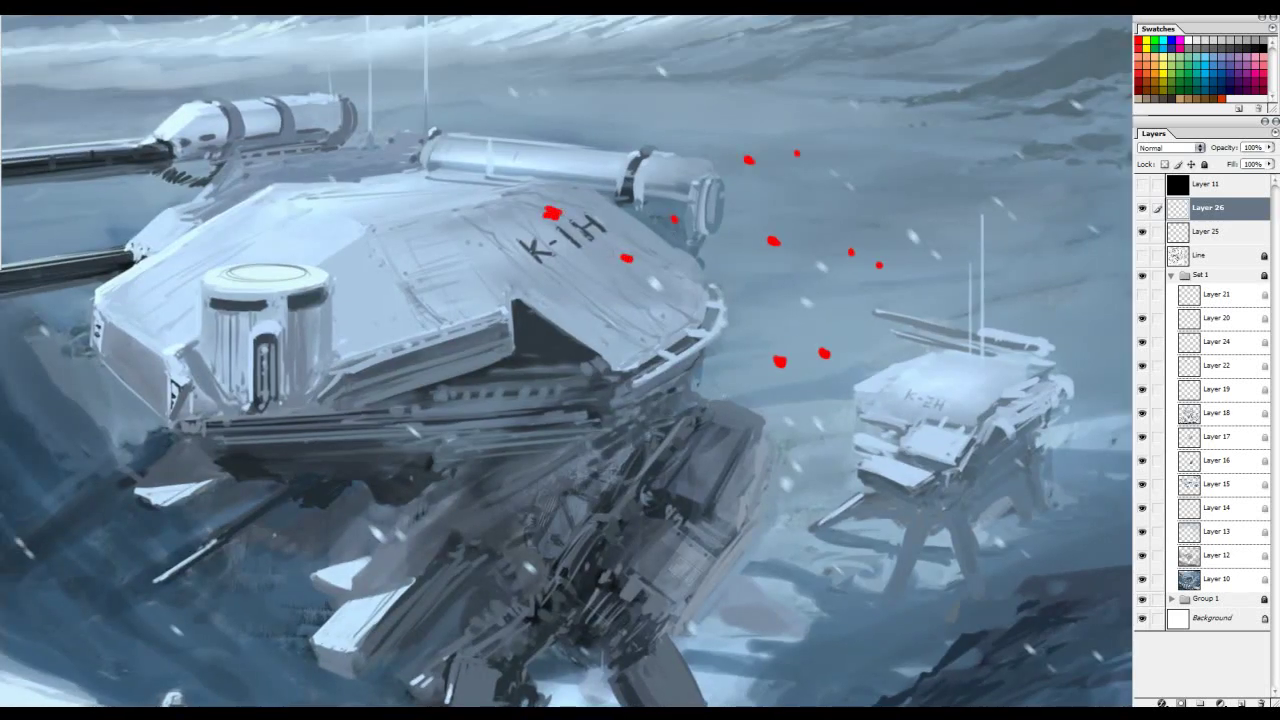
Step: Apply a short Motion Blur at an angle of -27° to the red dots
left_click(38, 43)
mouse_move(150, 131)
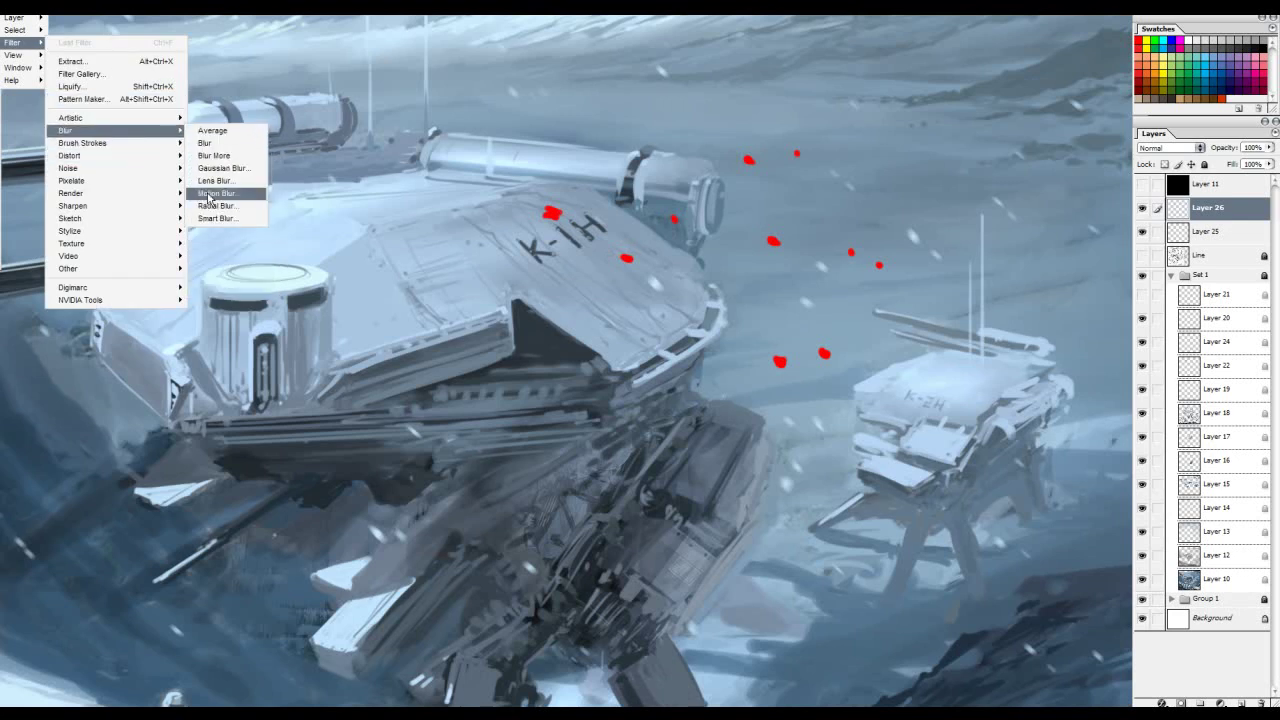
left_click(212, 193)
mouse_move(558, 245)
left_mouse_down()
mouse_move(546, 240)
mouse_move(559, 258)
left_mouse_up()
left_click_drag(479, 289, 462, 298)
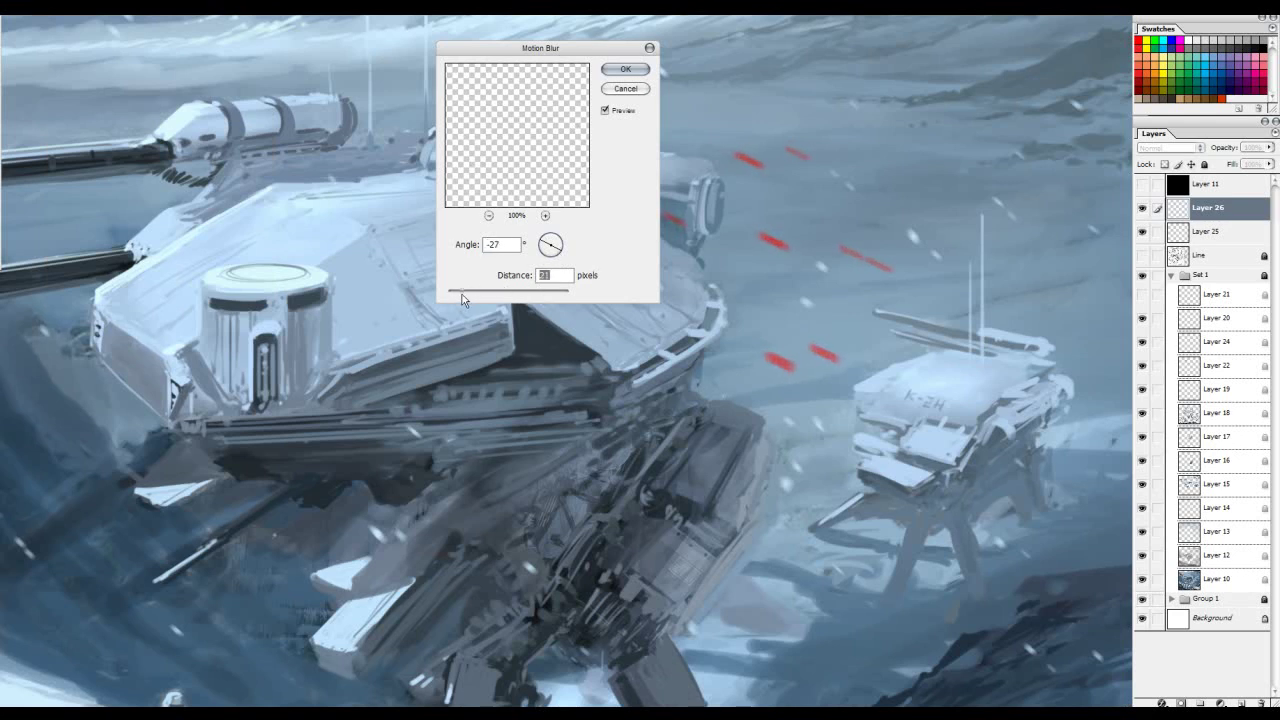
key("Return")
Step: Shift the blurred dots' hue by +180 with Hue/Saturation
left_click_drag(898, 226, 798, 296)
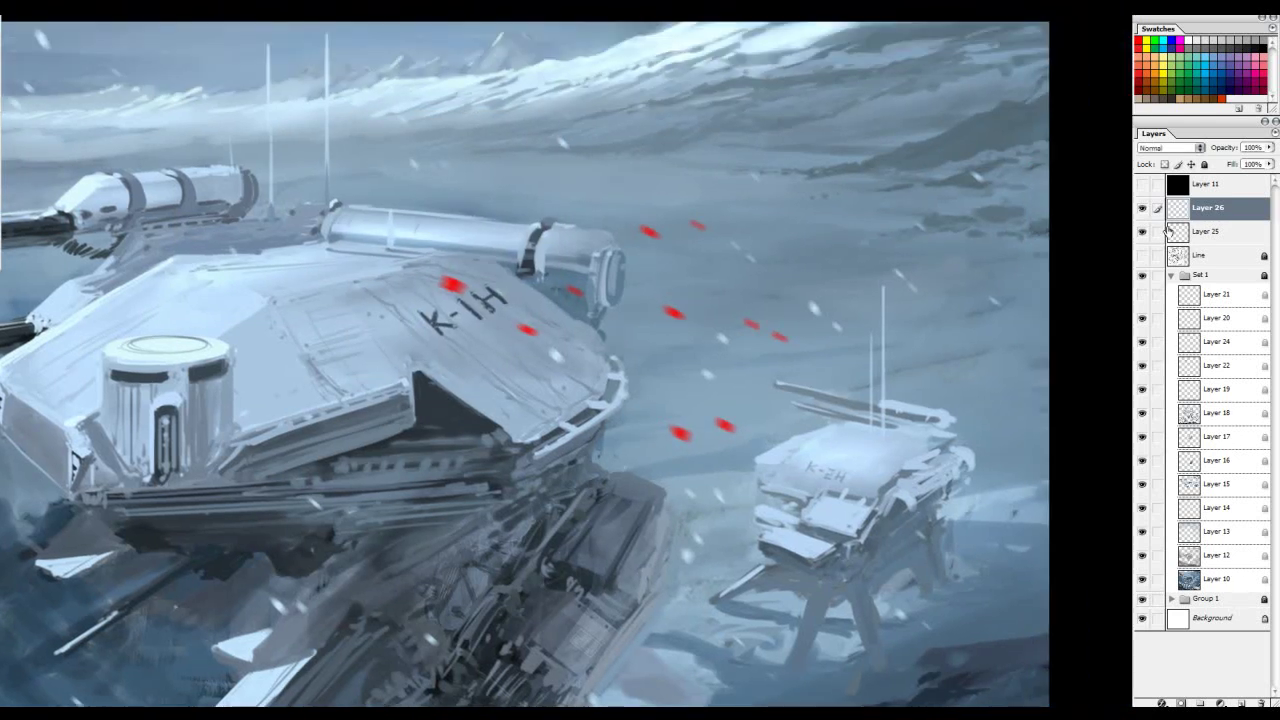
key("ctrl+u")
left_click_drag(942, 309, 1037, 298)
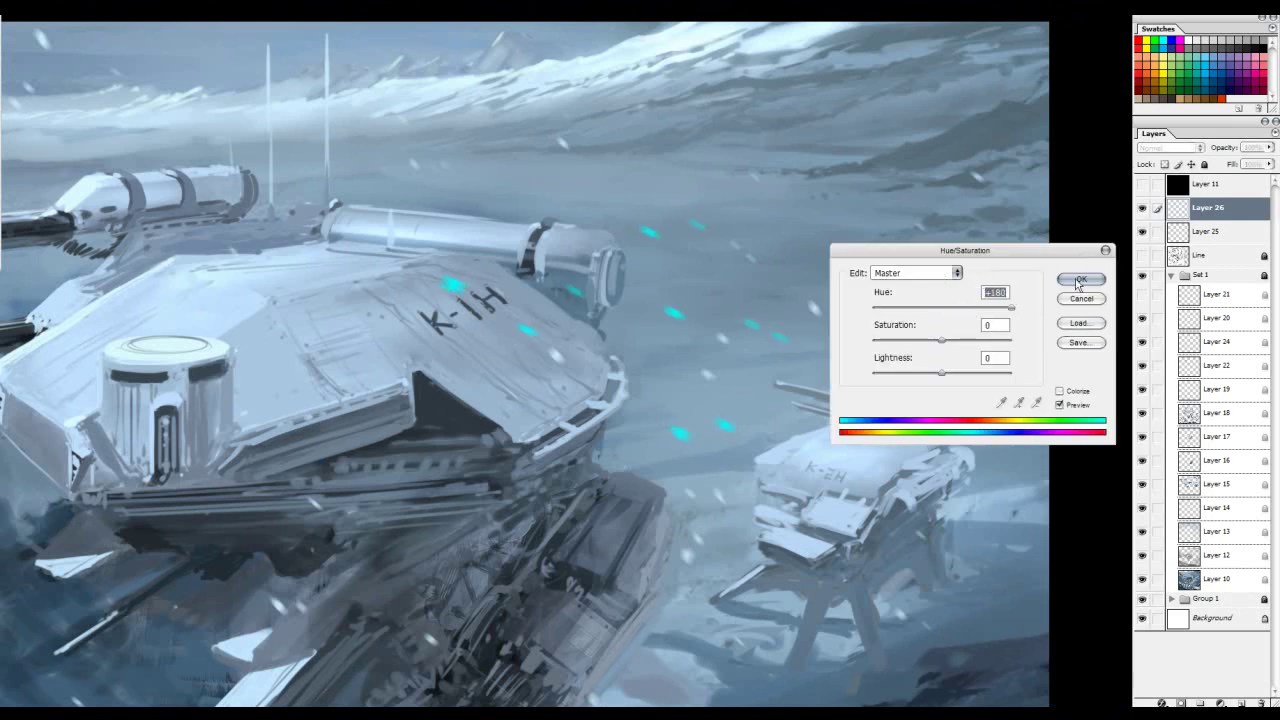
left_click(1080, 279)
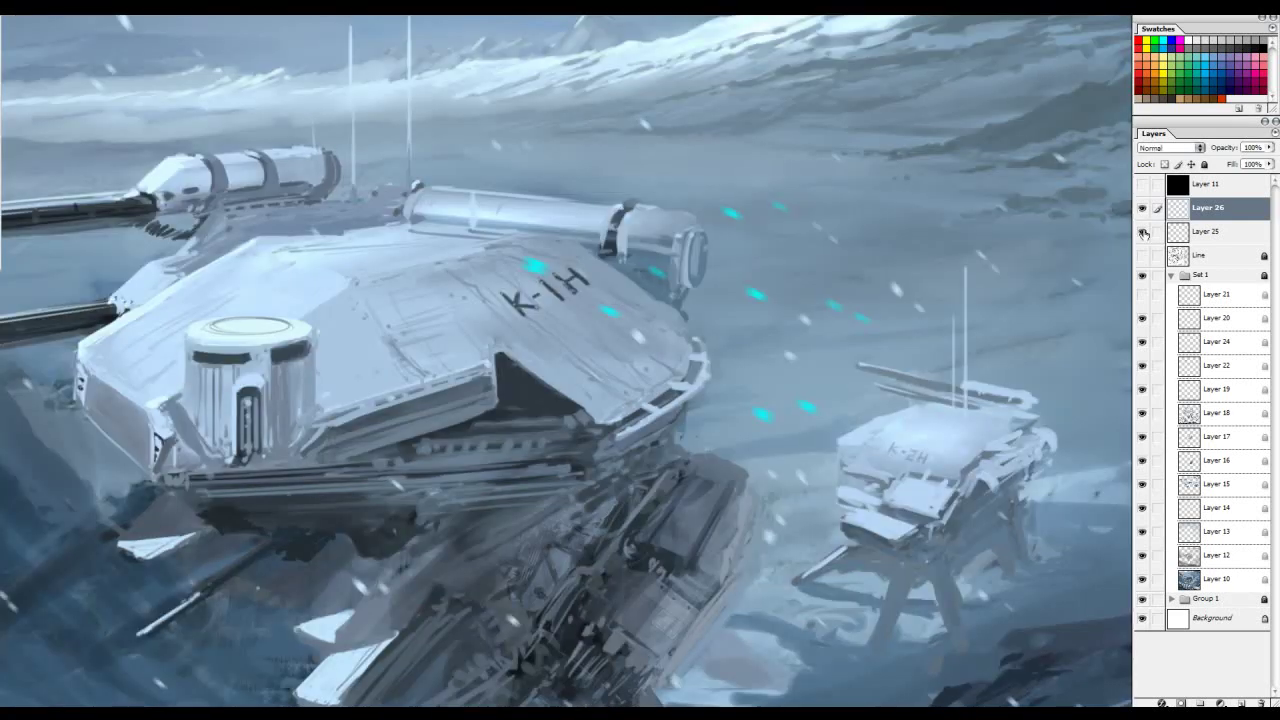
Step: Compare the painting with the recoloured dots hidden and shown, and delete Layer 26
left_click(1142, 210)
left_click(1142, 210)
mouse_move(631, 299)
left_mouse_down()
mouse_move(782, 248)
mouse_move(779, 288)
left_mouse_up()
left_click(782, 248, "alt")
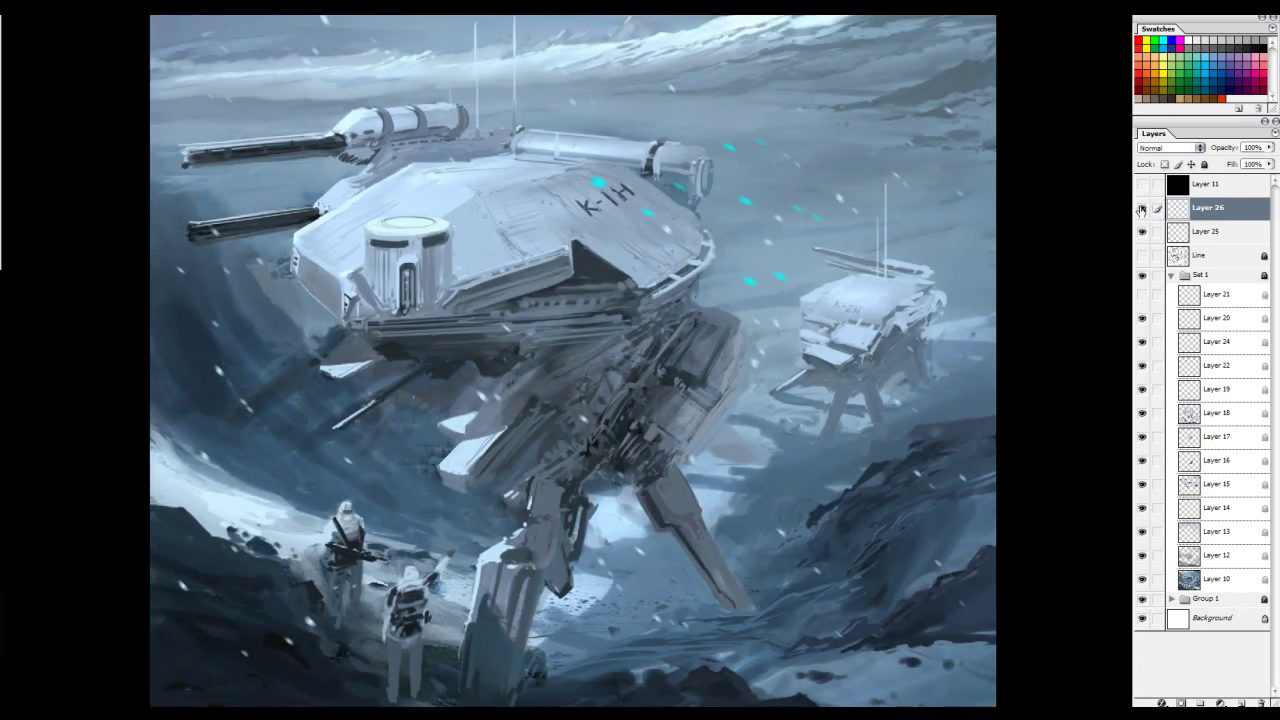
left_click(691, 324)
left_click_drag(821, 228, 769, 305)
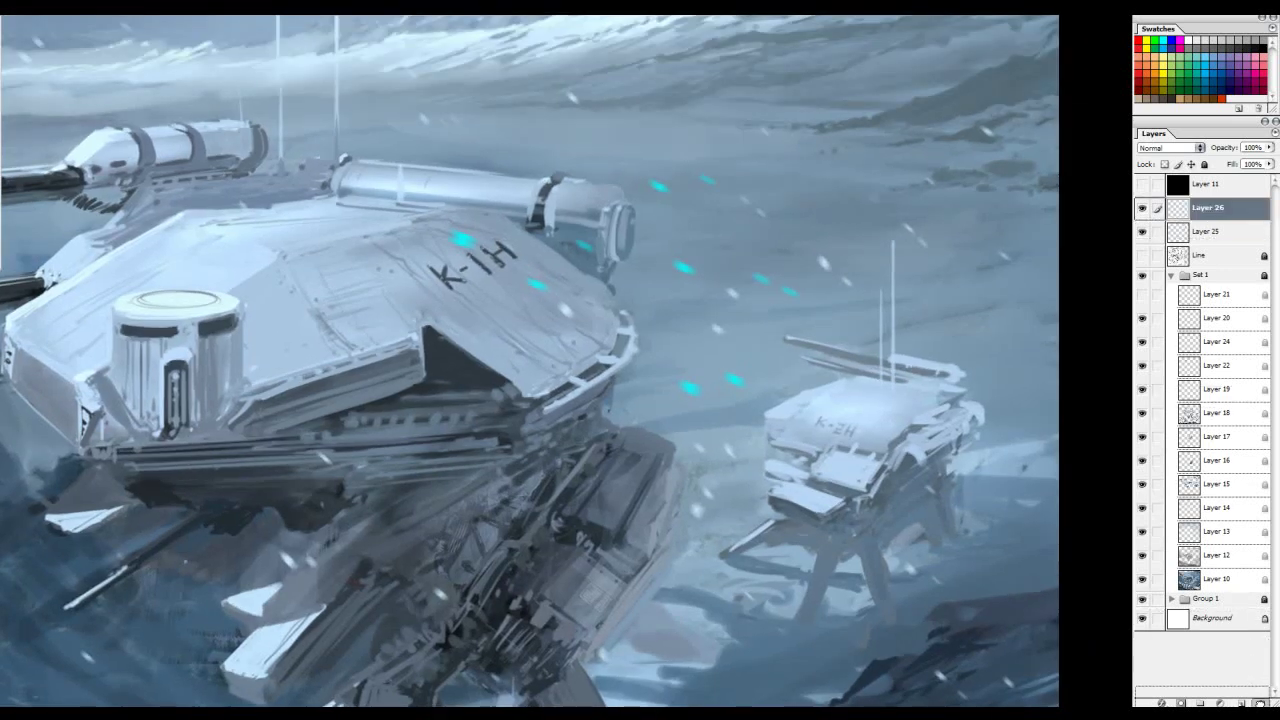
left_click_drag(1260, 702, 1260, 703)
Step: Compare the painting with the Layer 20 snow hidden and shown, leaving the layer shown
left_click_drag(720, 290, 1026, 277)
left_click(1138, 296)
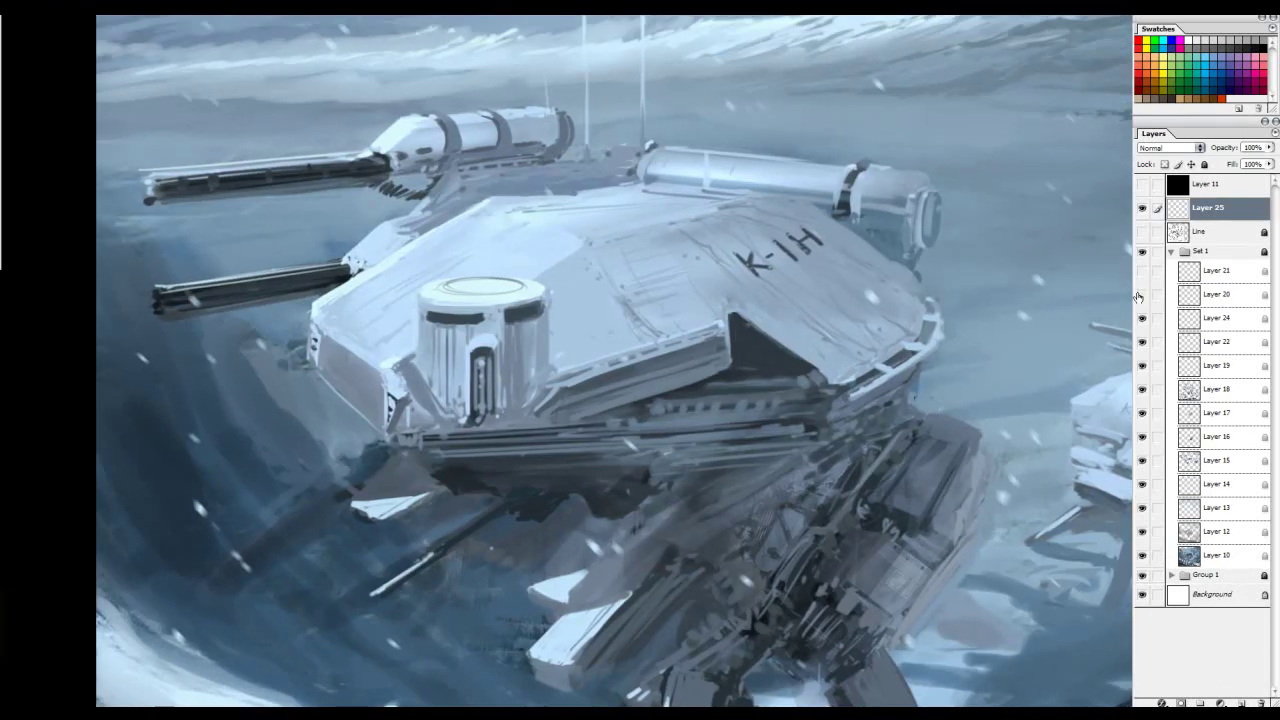
key("ctrl+minus")
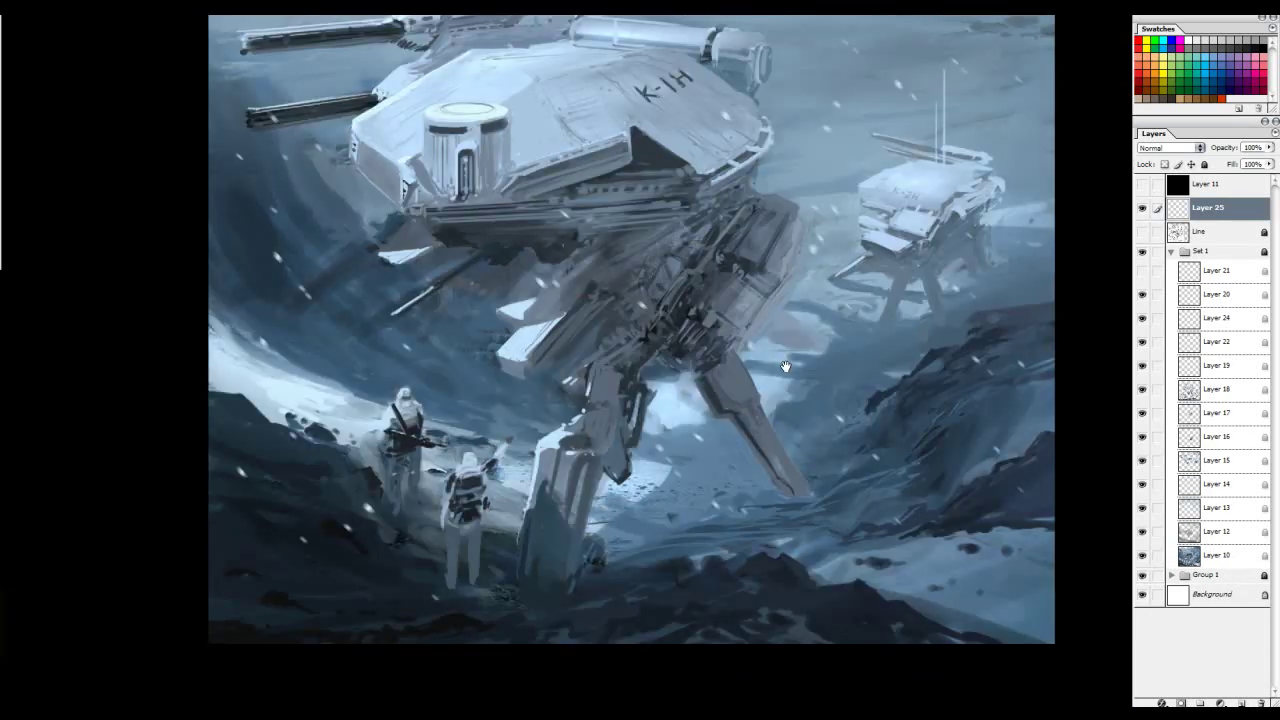
Step: Show Layer 21 with the artist's signature and inspect the signature line up close in the painting's lower corner
left_click_drag(786, 366, 790, 405)
mouse_move(355, 626)
left_mouse_down()
mouse_move(467, 492)
mouse_move(692, 400)
left_mouse_up()
left_click(466, 499)
left_click(469, 508)
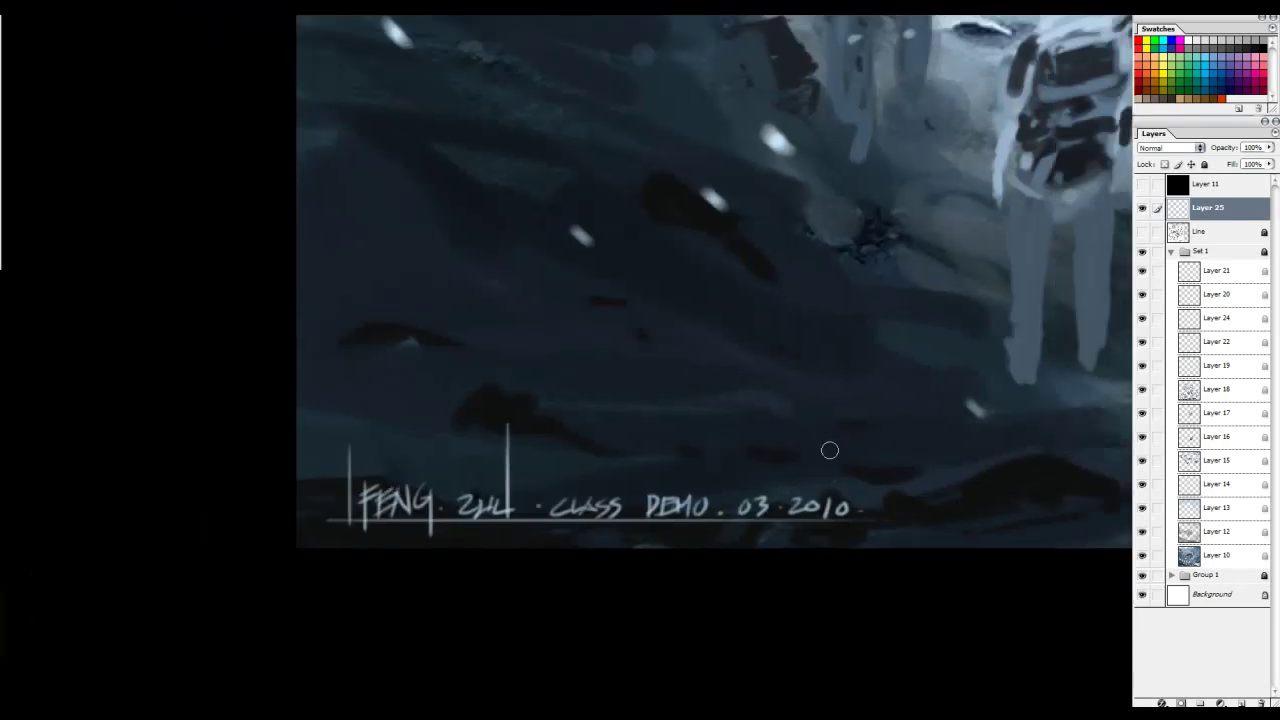
left_click_drag(778, 402, 752, 427)
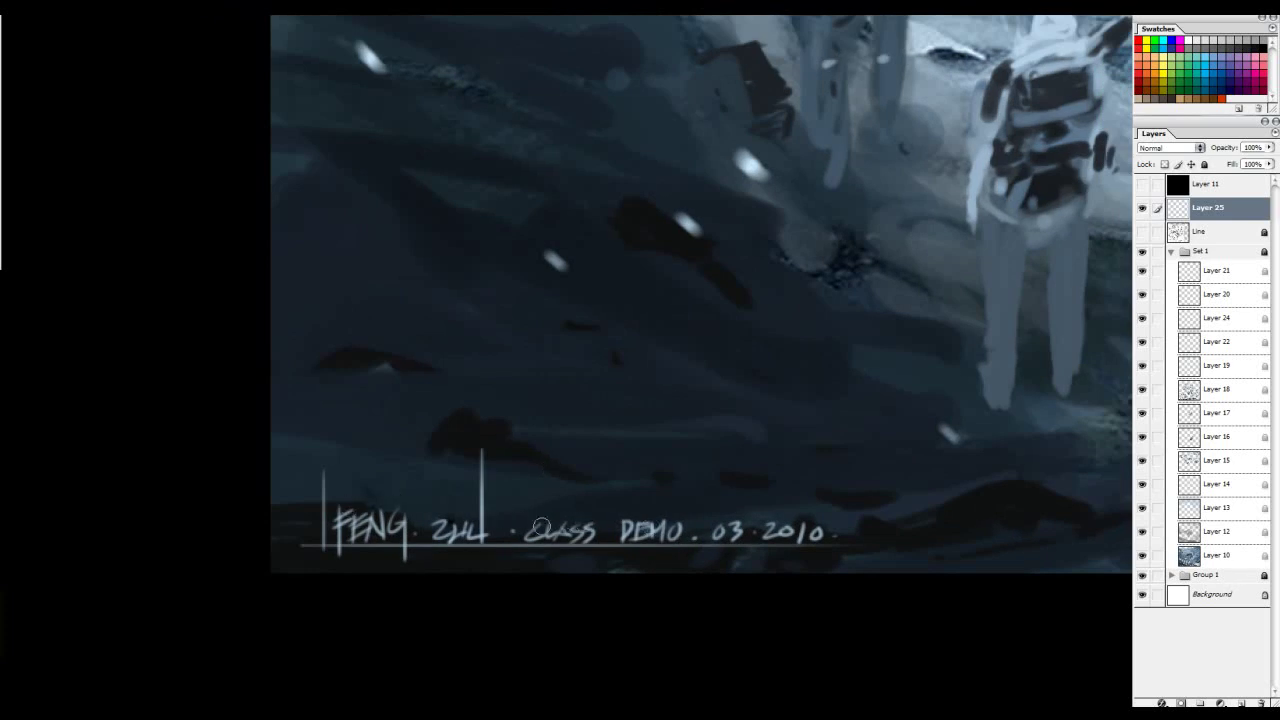
left_click_drag(740, 523, 702, 527)
Step: Examine the signature's size and placement in the full composition and in relation to the two soldiers
left_click(774, 391, "alt")
left_click(889, 329, "alt")
left_click_drag(827, 324, 865, 322)
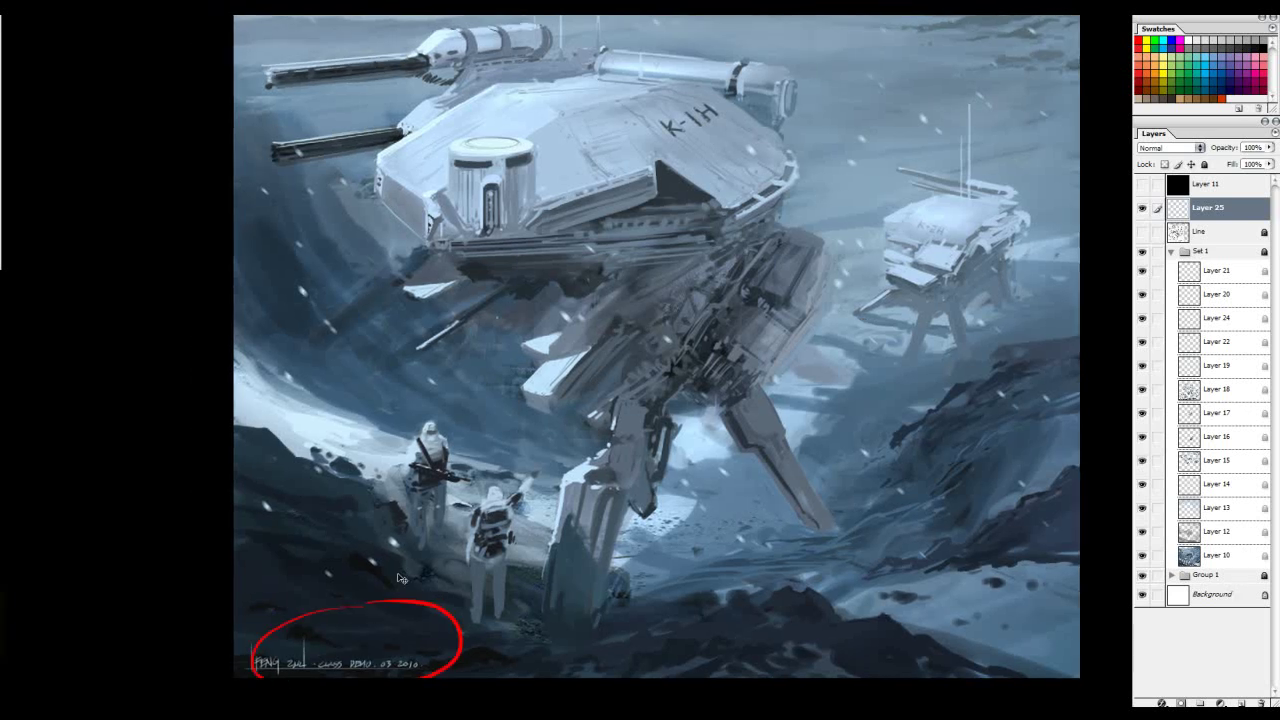
left_click_drag(314, 568, 351, 557)
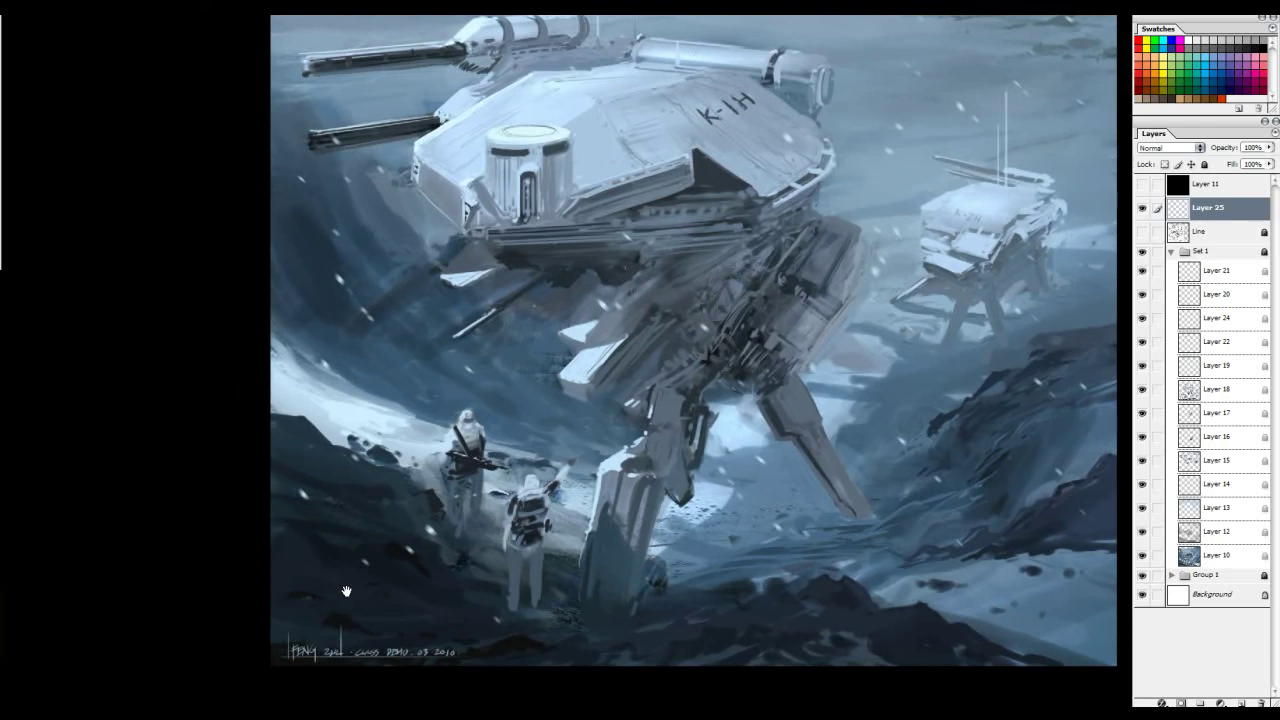
left_click_drag(346, 591, 428, 521)
left_click(489, 499, "ctrl")
left_click_drag(397, 562, 403, 552)
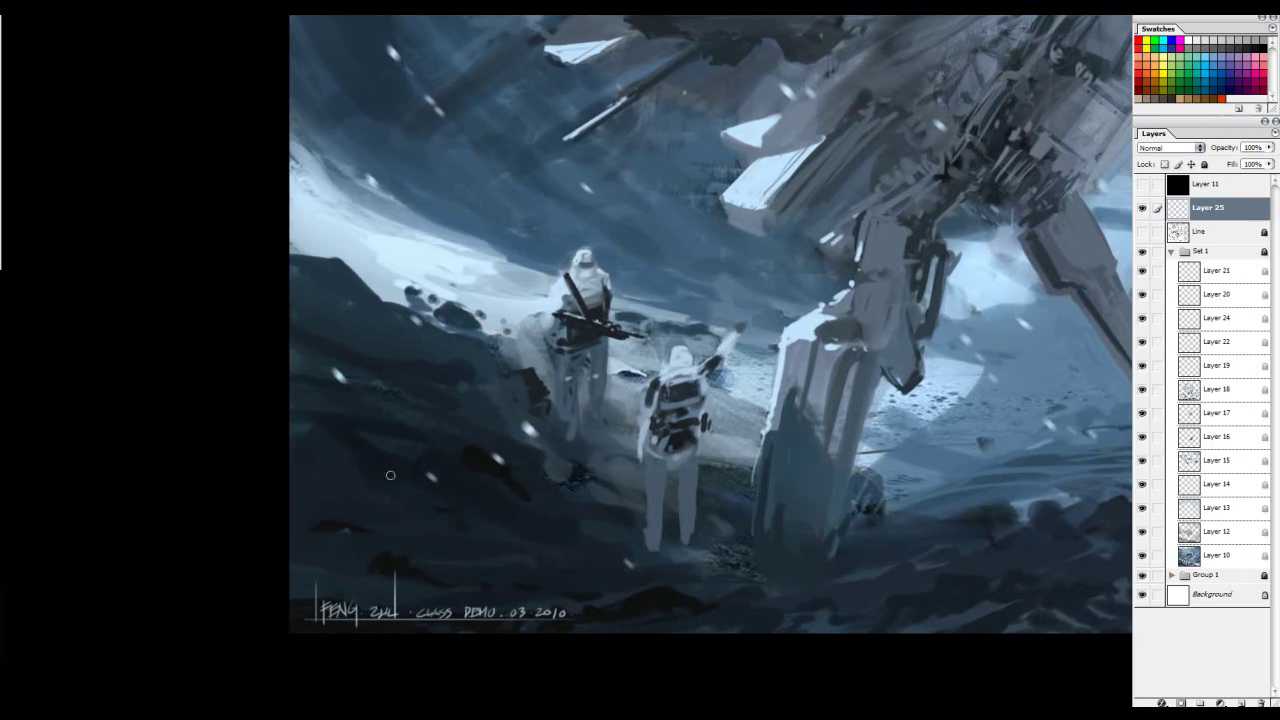
Step: Examine the whole signed painting at a reduced size to judge how discreet the signature is
key("ctrl+minus")
left_click_drag(524, 462, 626, 416)
left_click(596, 433, "alt")
key("ctrl+plus")
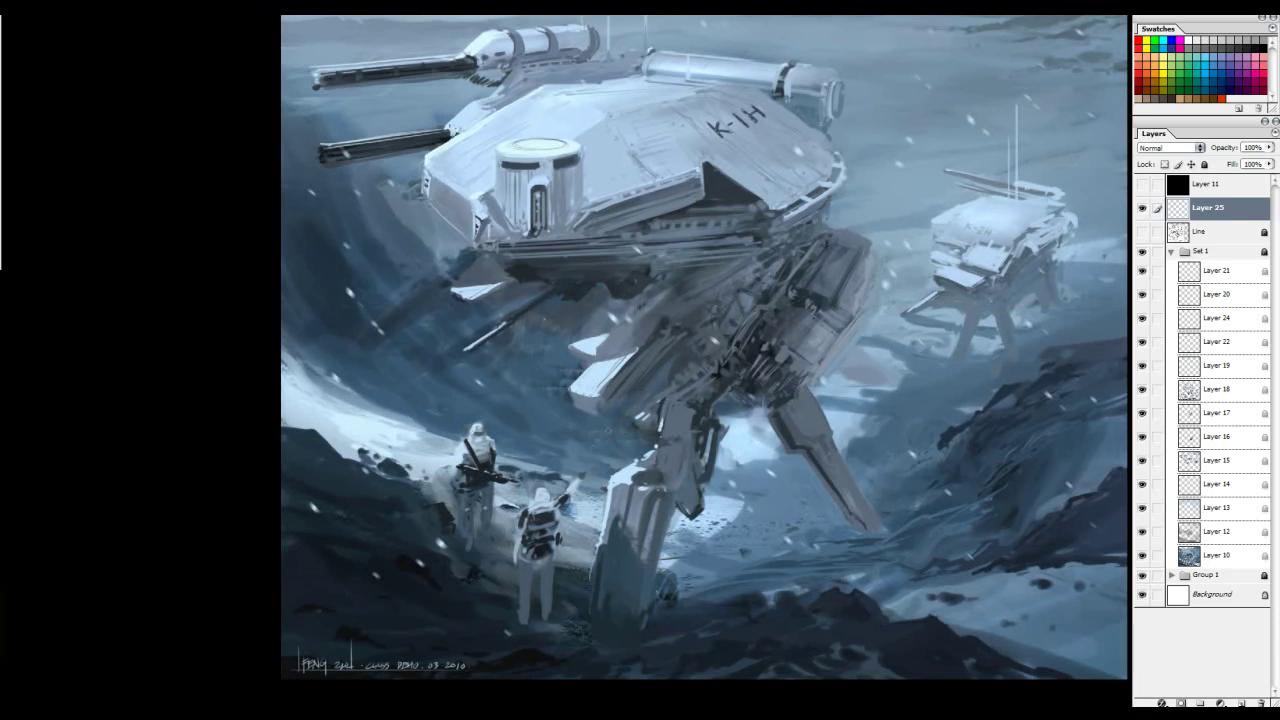
left_click(606, 450, "alt")
left_click_drag(539, 476, 533, 496)
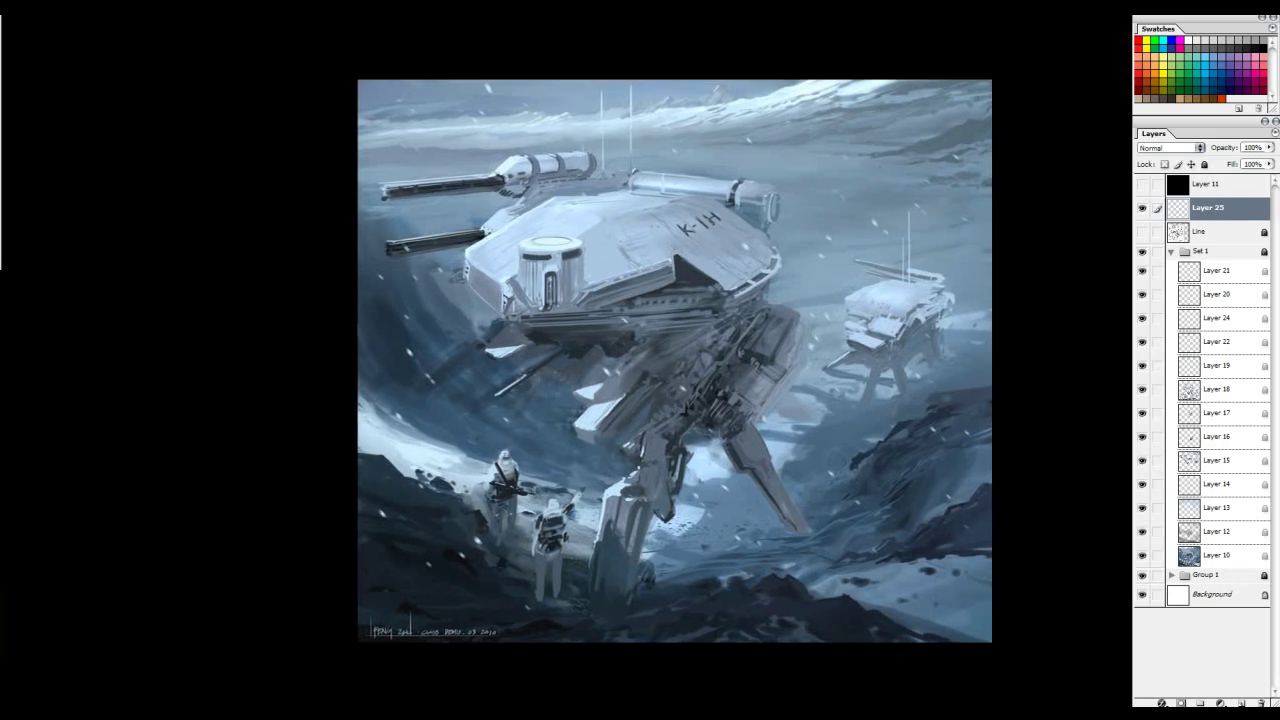
left_click_drag(722, 425, 681, 452)
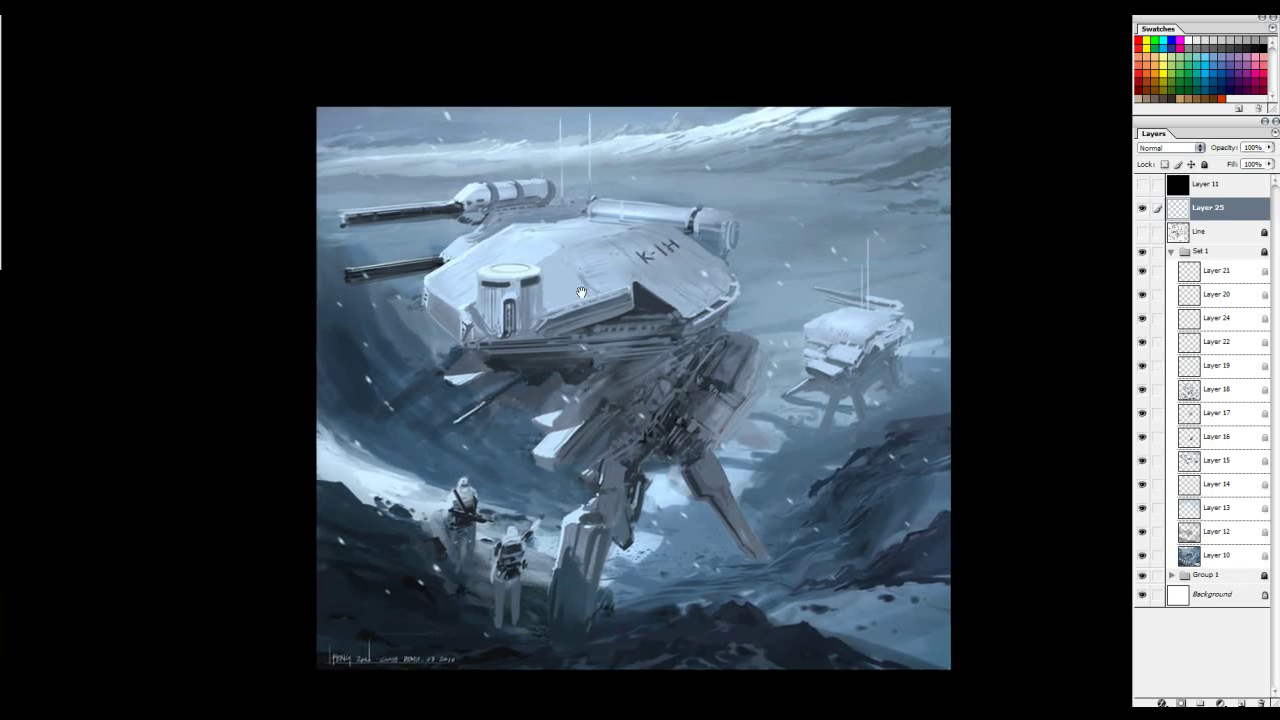
left_click_drag(633, 328, 655, 278)
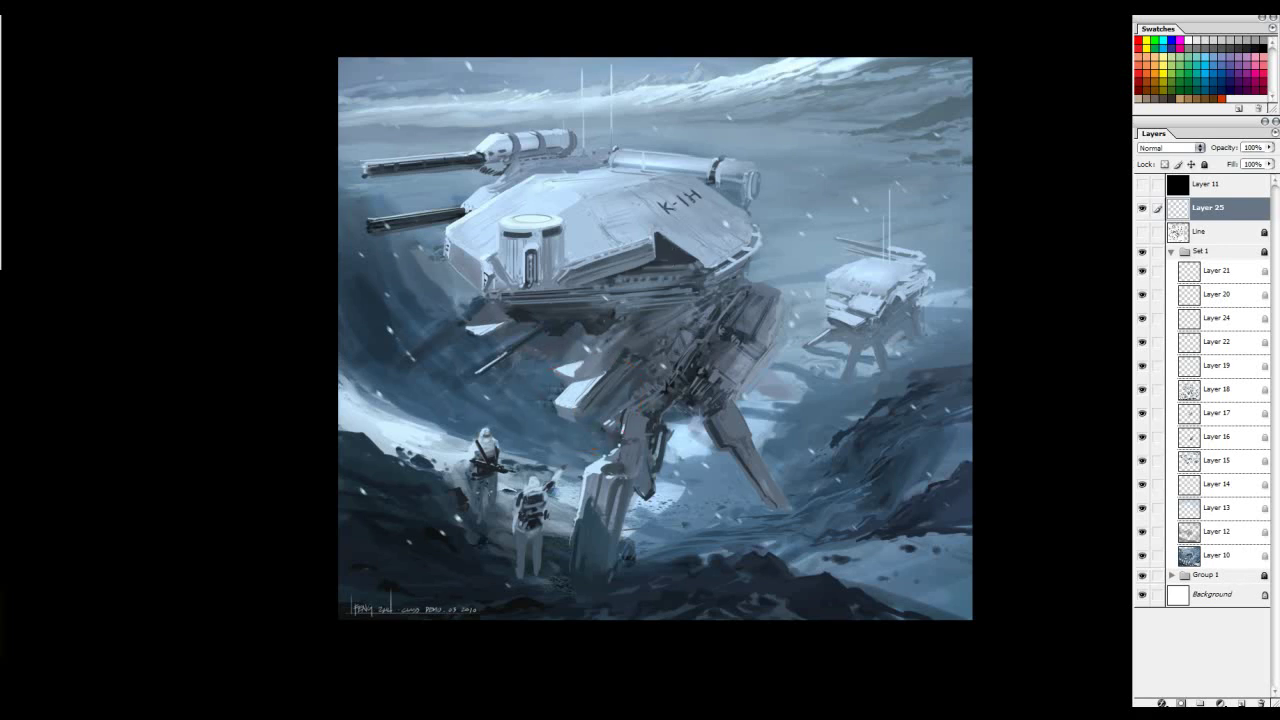
Step: Circle the signature in red, undo the mark and inspect the signature up close
mouse_move(386, 564)
left_mouse_down()
mouse_move(409, 604)
mouse_move(380, 567)
left_mouse_up()
key("ctrl+z")
left_click(396, 585, "ctrl")
scroll(394, 579, "up", 2)
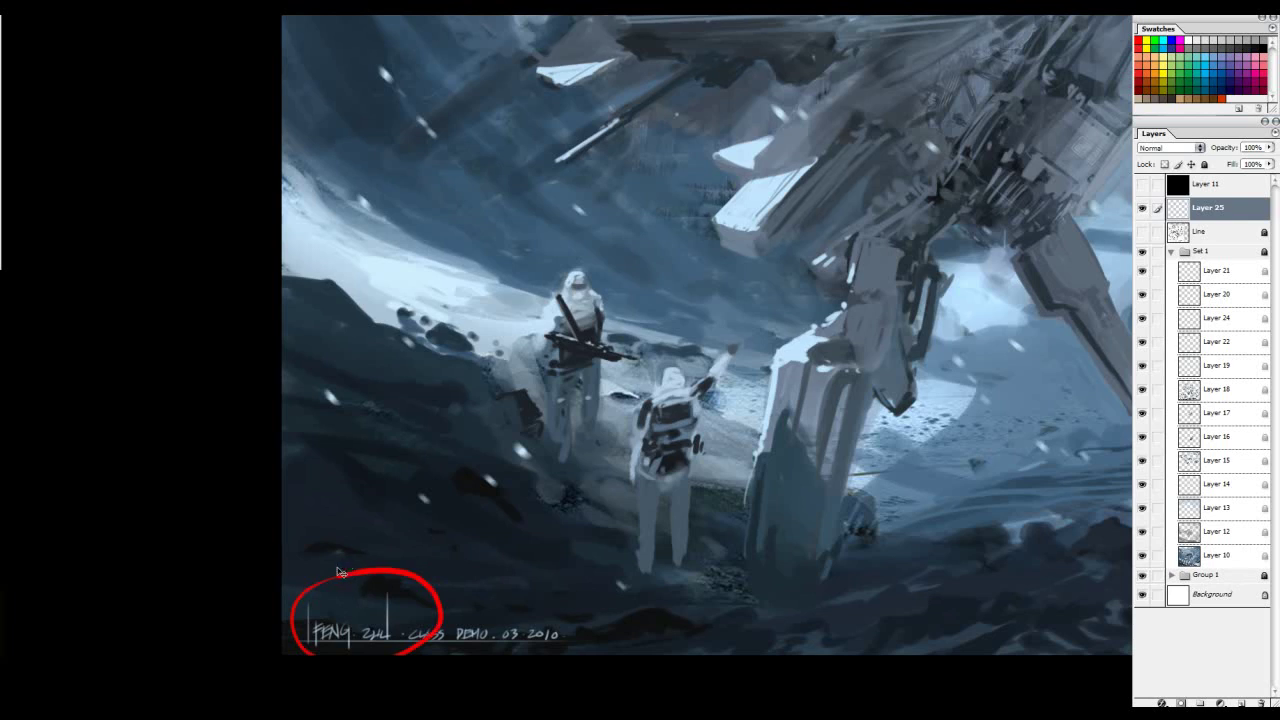
scroll(353, 600, "up", 2)
scroll(560, 506, "down", 5)
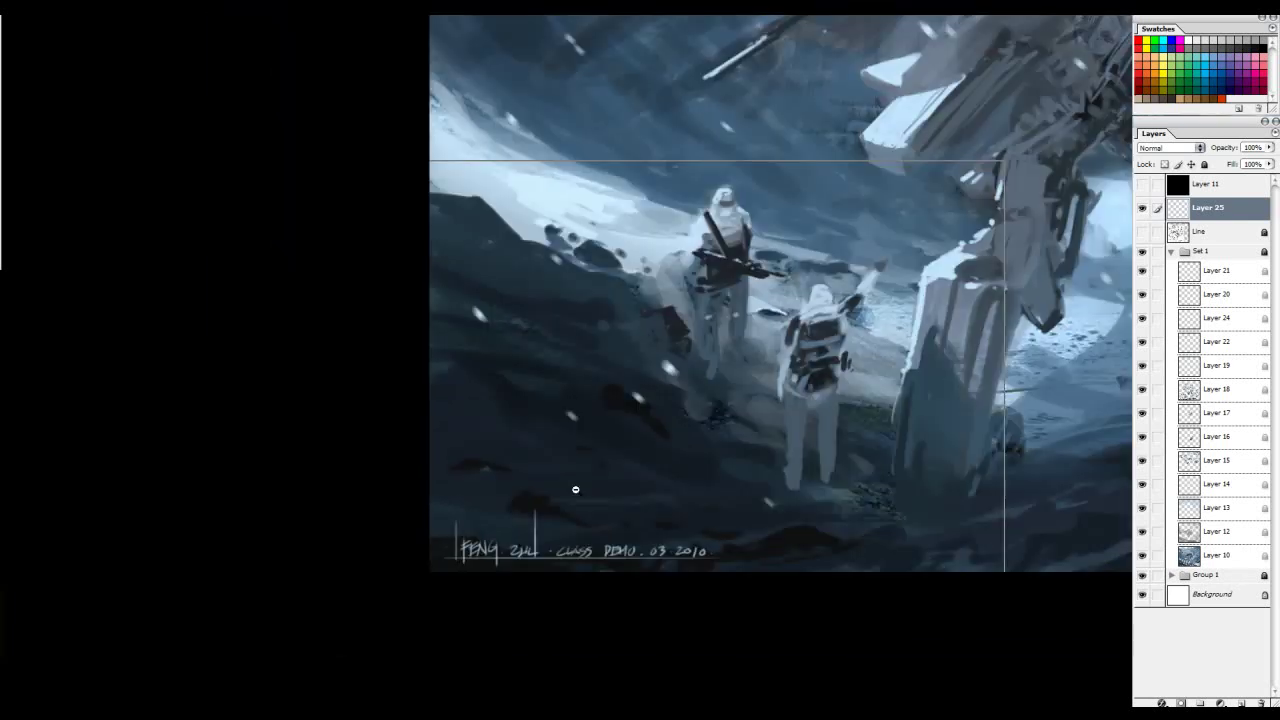
scroll(549, 457, "up", 1)
Step: Scribble an oversized red mock signature above the existing signature and undo the strokes
mouse_move(274, 610)
left_mouse_down()
mouse_move(275, 525)
mouse_move(287, 598)
mouse_move(420, 615)
mouse_move(260, 591)
mouse_move(361, 554)
left_mouse_up()
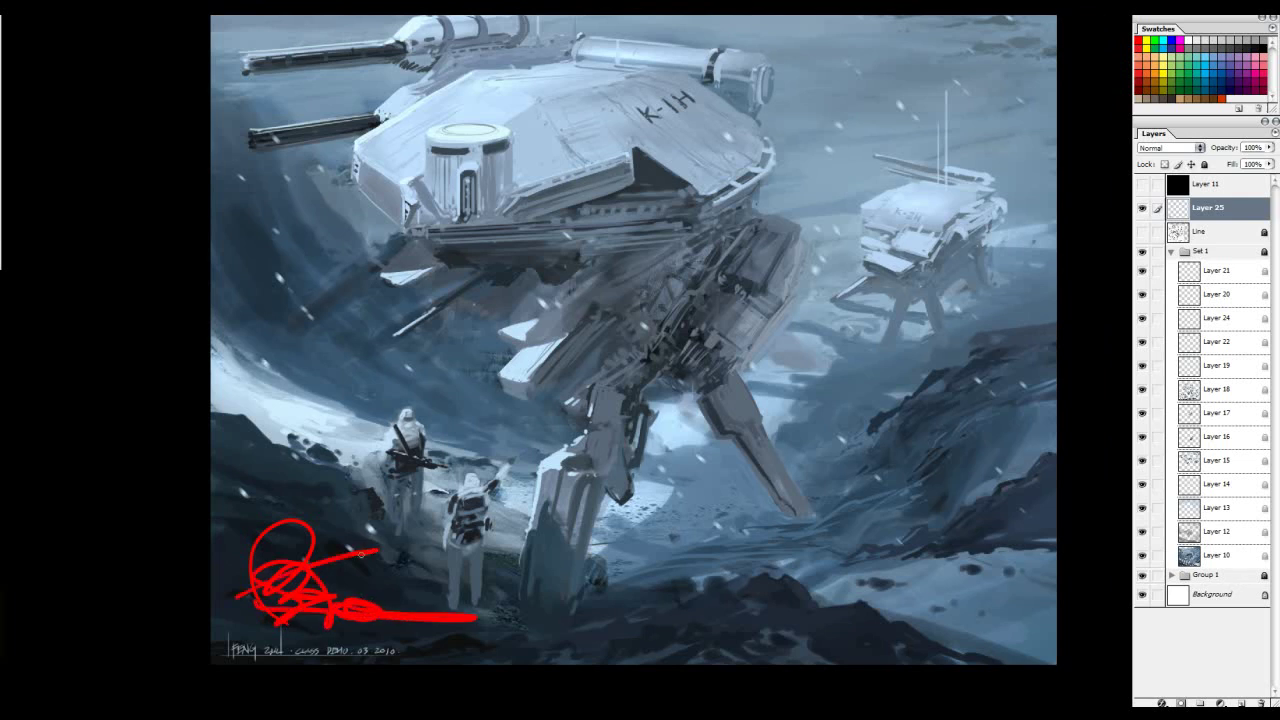
left_click_drag(361, 476, 320, 533)
left_click_drag(318, 516, 334, 526)
key("ctrl+alt+z")
key("ctrl+alt+z")
key("ctrl+alt+z")
key("ctrl+alt+z")
Step: Scribble a larger flowing red signature over the dark foreground corner with further strokes, and undo them all
mouse_move(276, 620)
left_mouse_down()
mouse_move(286, 640)
mouse_move(536, 640)
left_mouse_up()
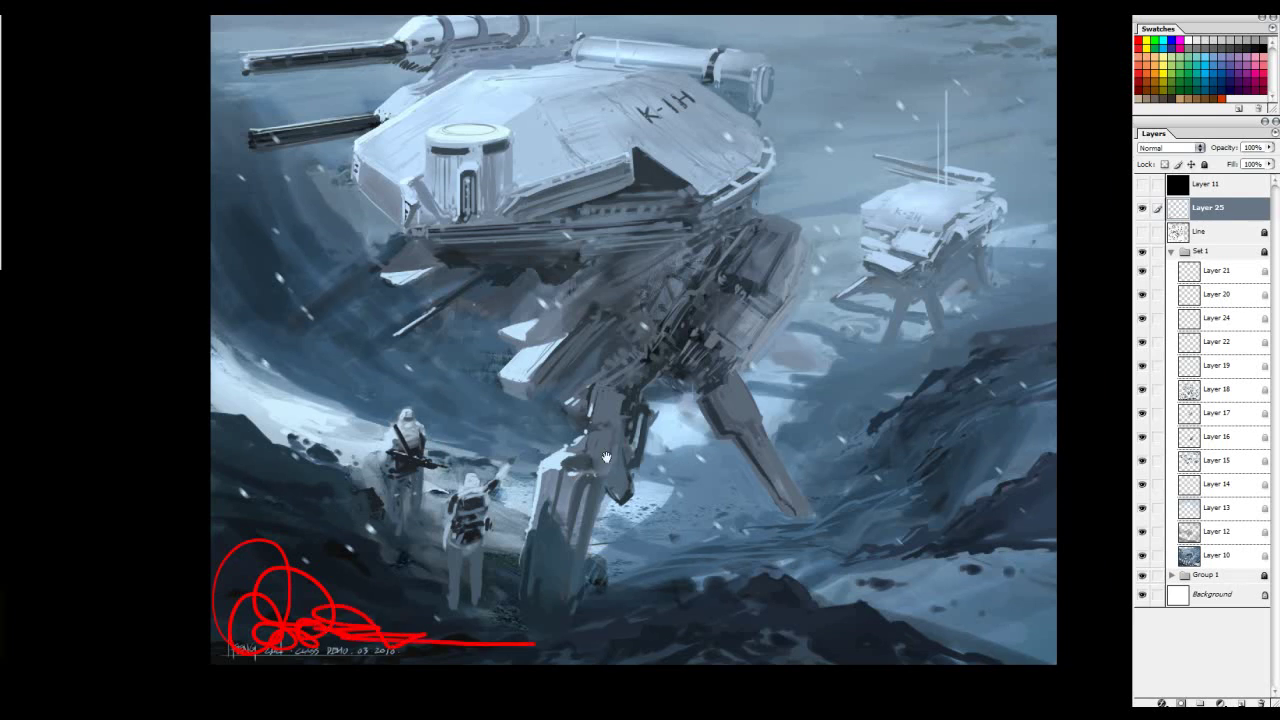
left_click_drag(582, 358, 616, 382)
mouse_move(643, 103)
left_mouse_down()
mouse_move(918, 258)
mouse_move(660, 106)
left_mouse_up()
key("ctrl+alt+z")
left_click_drag(455, 481, 357, 576)
left_click_drag(372, 534, 418, 563)
key("ctrl+alt+z")
key("ctrl+alt+z")
key("ctrl+alt+z")
key("ctrl+alt+z")
key("ctrl+alt+z")
key("ctrl+alt+z")
Step: Frame the existing signature with a red line and undo the mark
left_click_drag(800, 291, 756, 297)
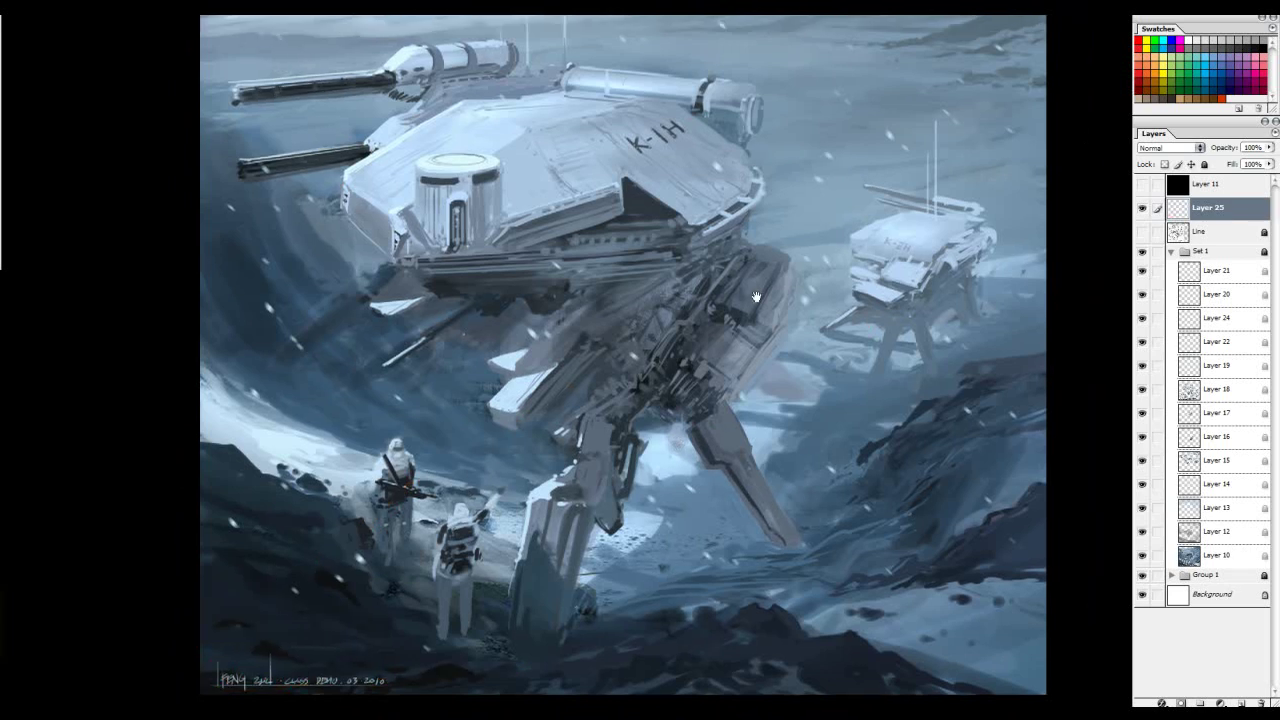
mouse_move(220, 650)
left_mouse_down()
mouse_move(366, 648)
mouse_move(396, 694)
left_mouse_up()
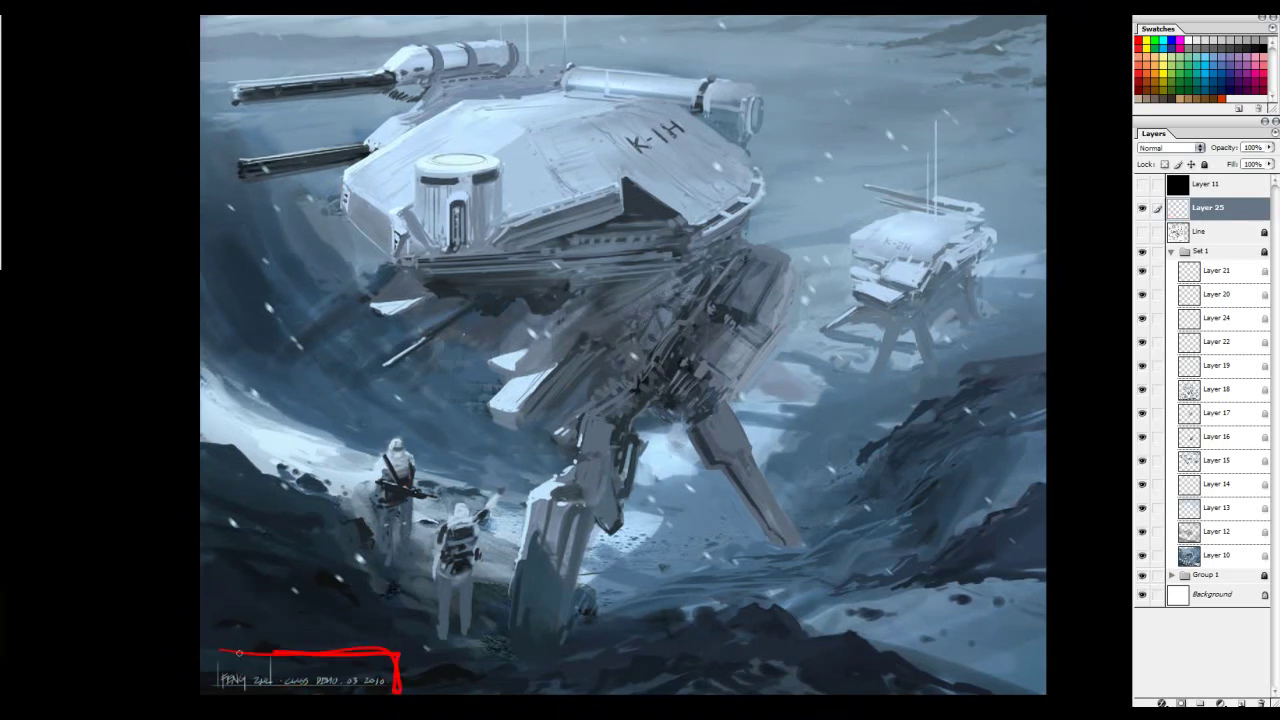
key("ctrl+alt+z")
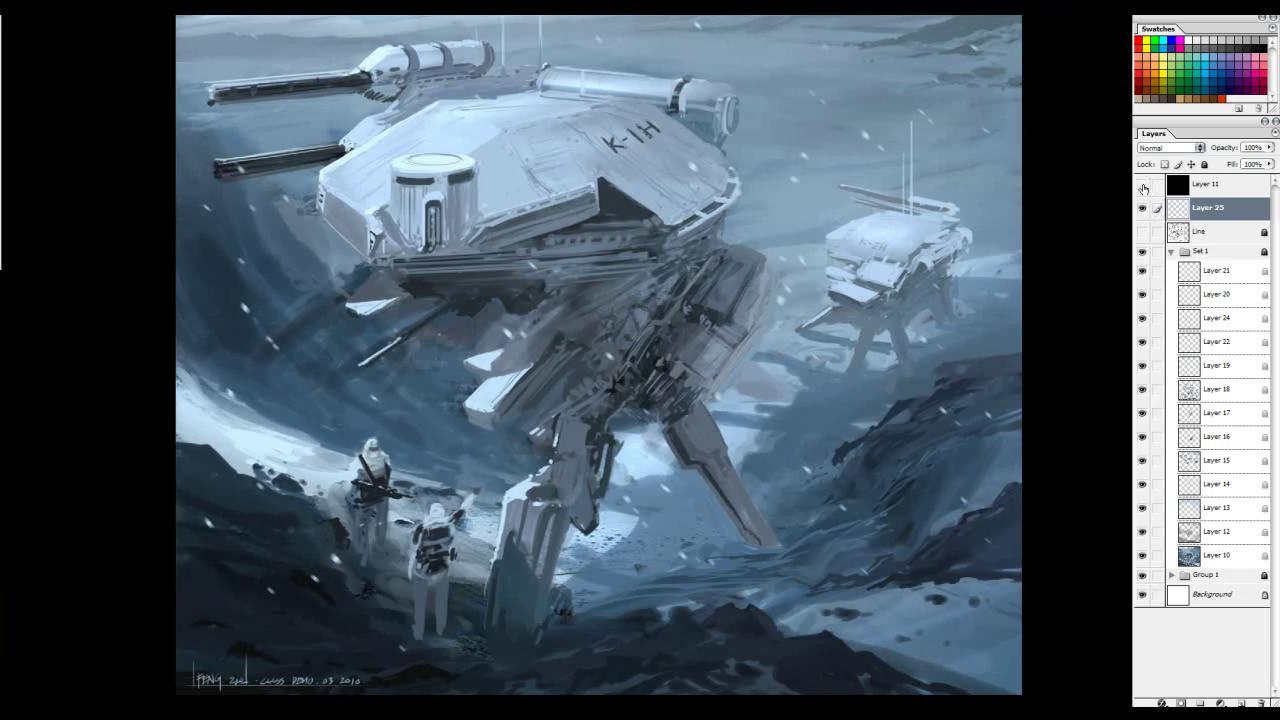
Step: Show Layer 11 to view the painting in greyscale and examine its values at a reduced size
left_click(707, 256, "alt")
left_click(707, 257, "alt")
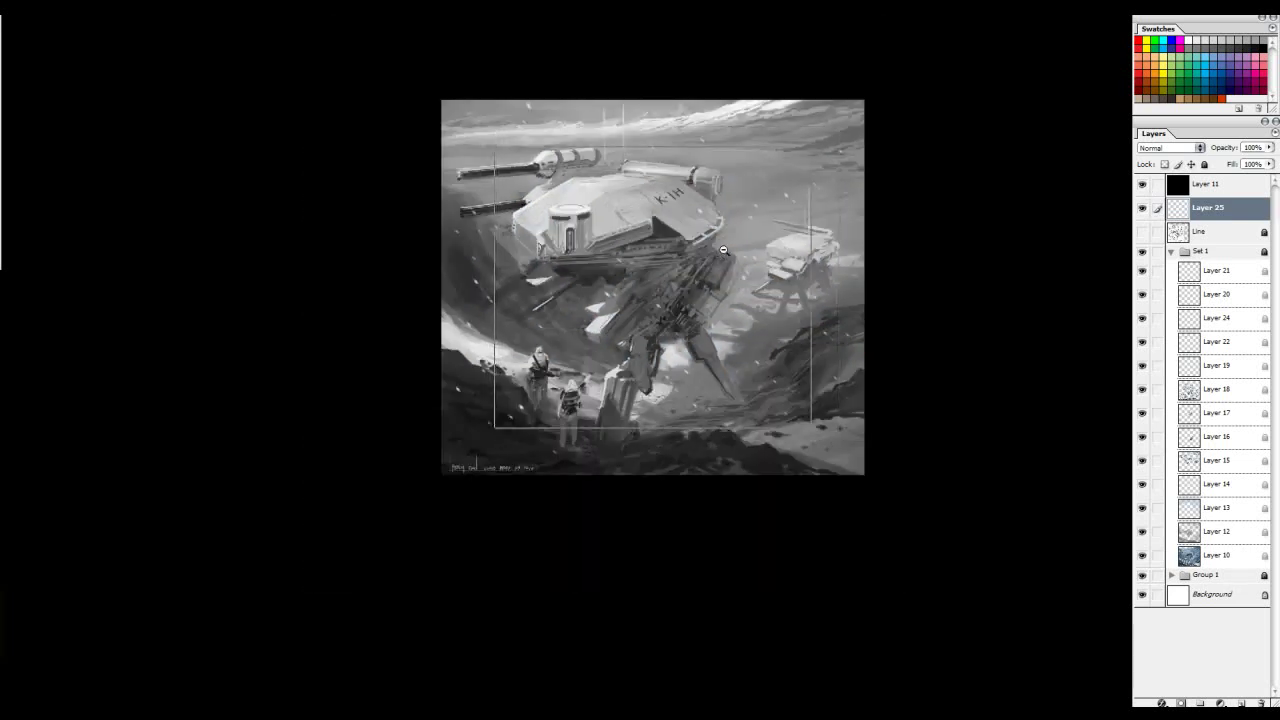
left_click(708, 260, "alt")
left_click(708, 262, "alt")
left_click(709, 266)
left_click(707, 270, "alt")
left_click(705, 266)
left_click(705, 264)
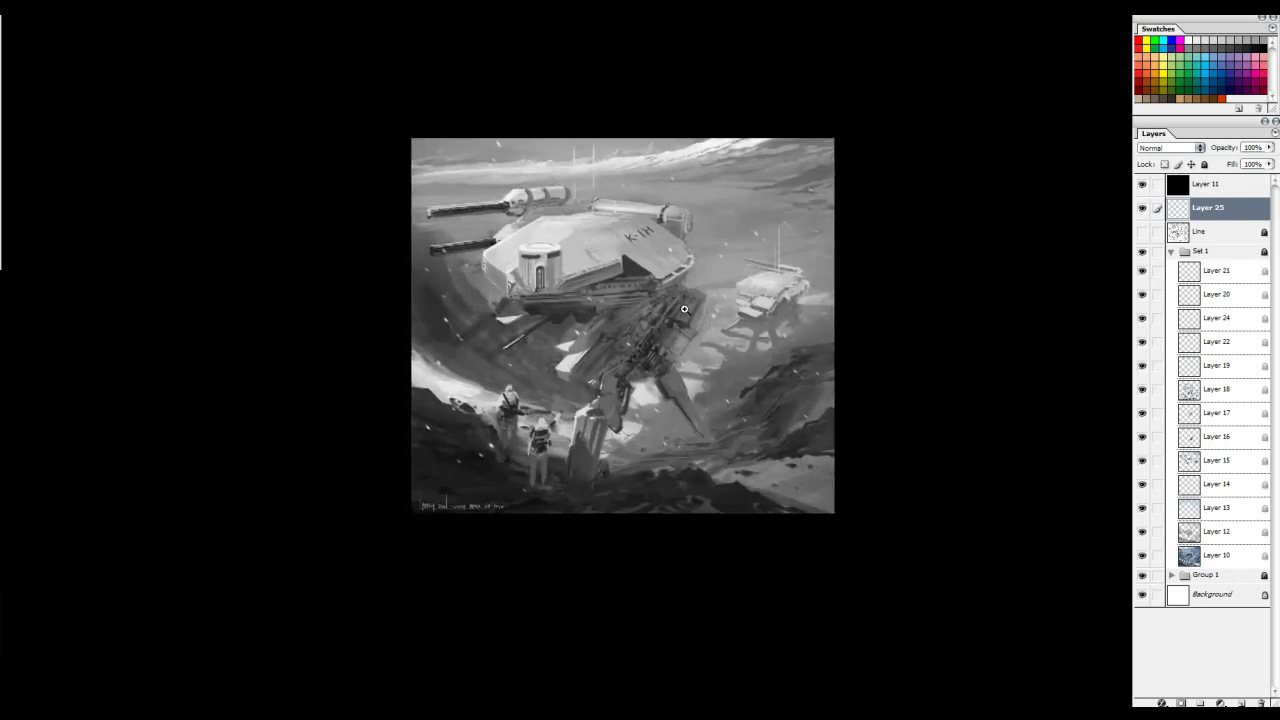
Step: Hide the greyscale Layer 11 and view the painting in colour at a larger size
left_click(685, 308)
left_click(683, 304)
left_click(1143, 184)
left_click_drag(783, 290, 819, 250)
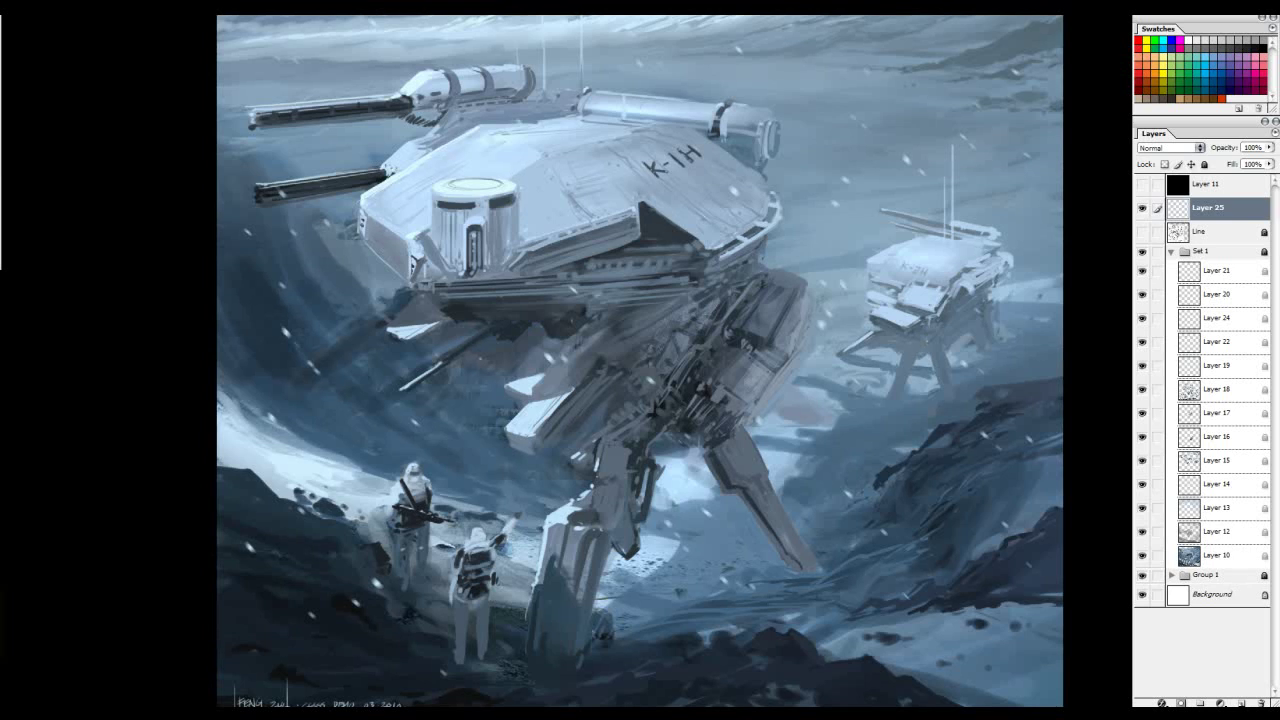
Step: Collapse Set 1 and compare the Line layer shown without Set 1 and Group 1 against the finished painting
left_click(1171, 253)
left_click_drag(1143, 252, 1143, 268)
left_click(1142, 232)
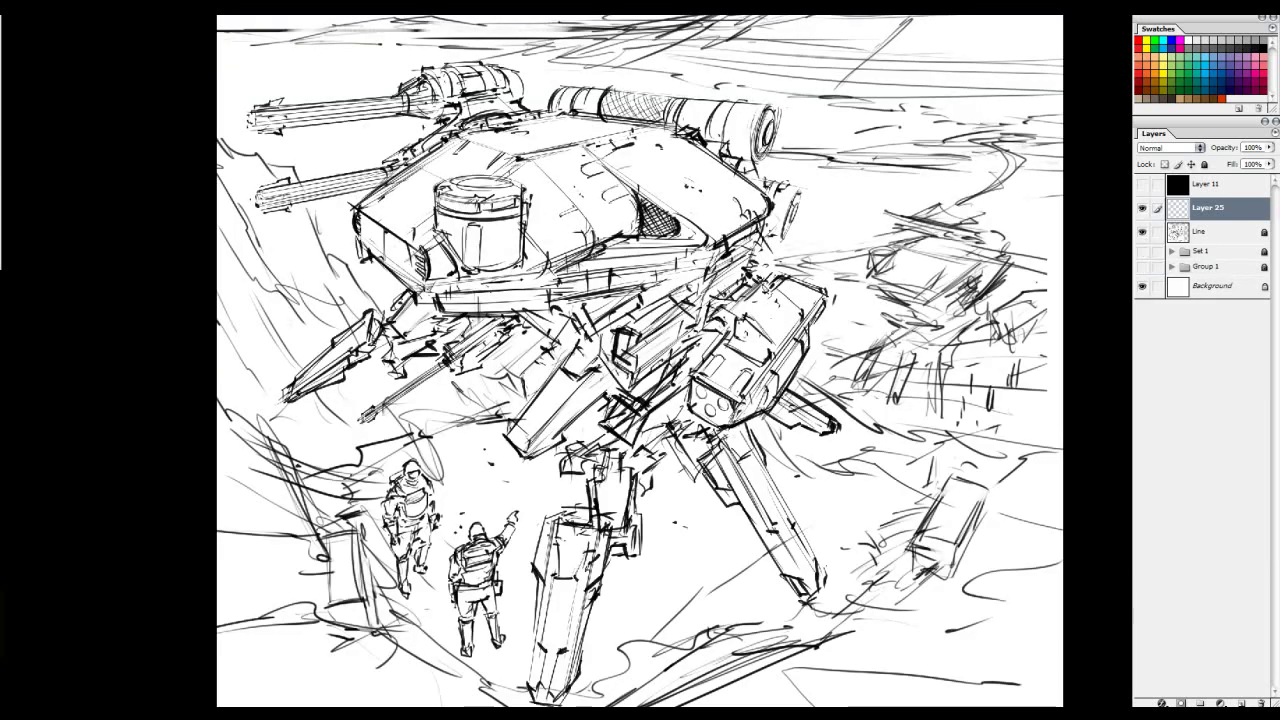
key("ctrl+minus")
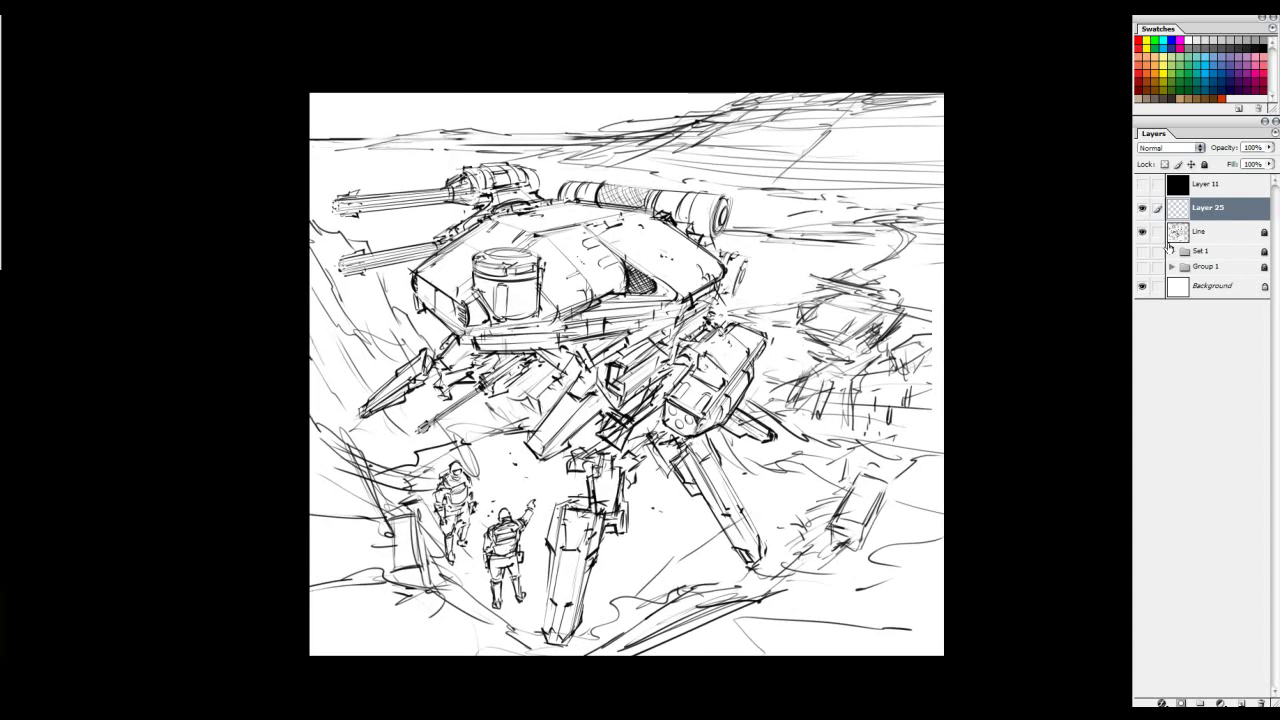
left_click_drag(1142, 251, 1142, 267)
left_click(1141, 233)
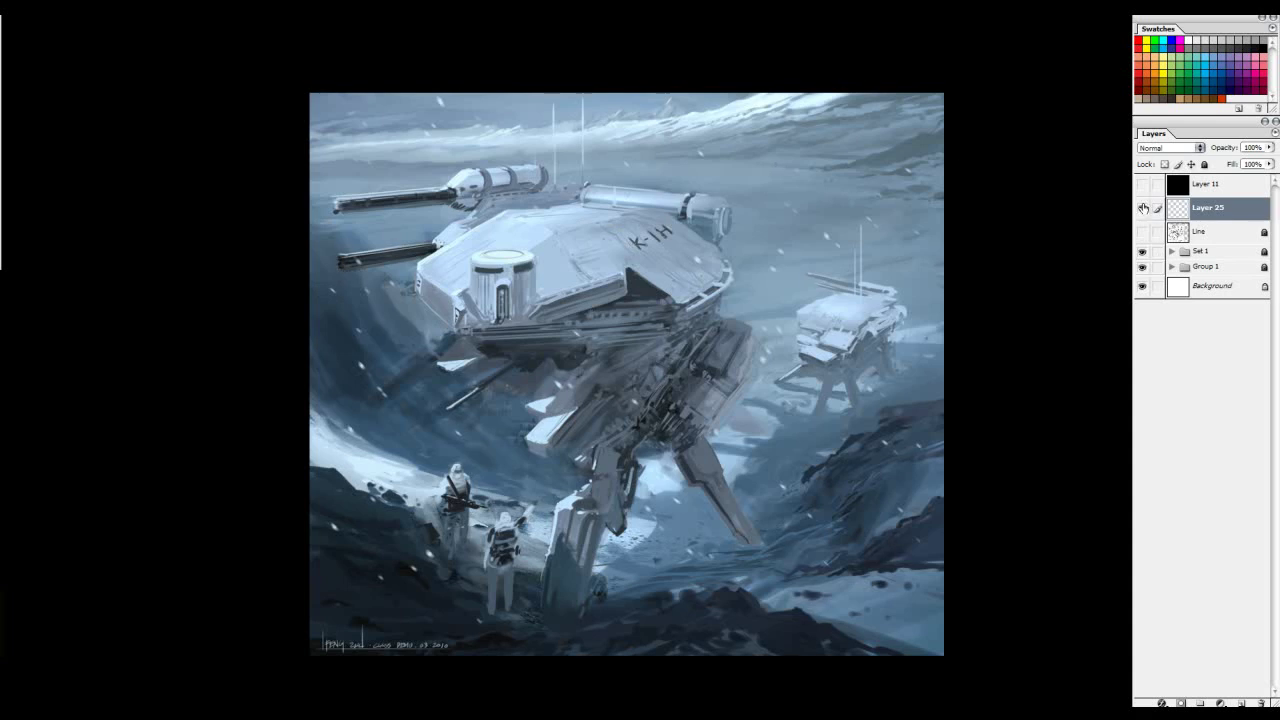
Step: Toggle Layer 11 to compare the painting's colour and greyscale versions, leaving the greyscale view on
left_click(1142, 185)
left_click(1142, 185)
left_click(1143, 186)
Step: Add a new layer above Set 1, set its blend mode to Color and fill it with purple
left_click(1205, 251)
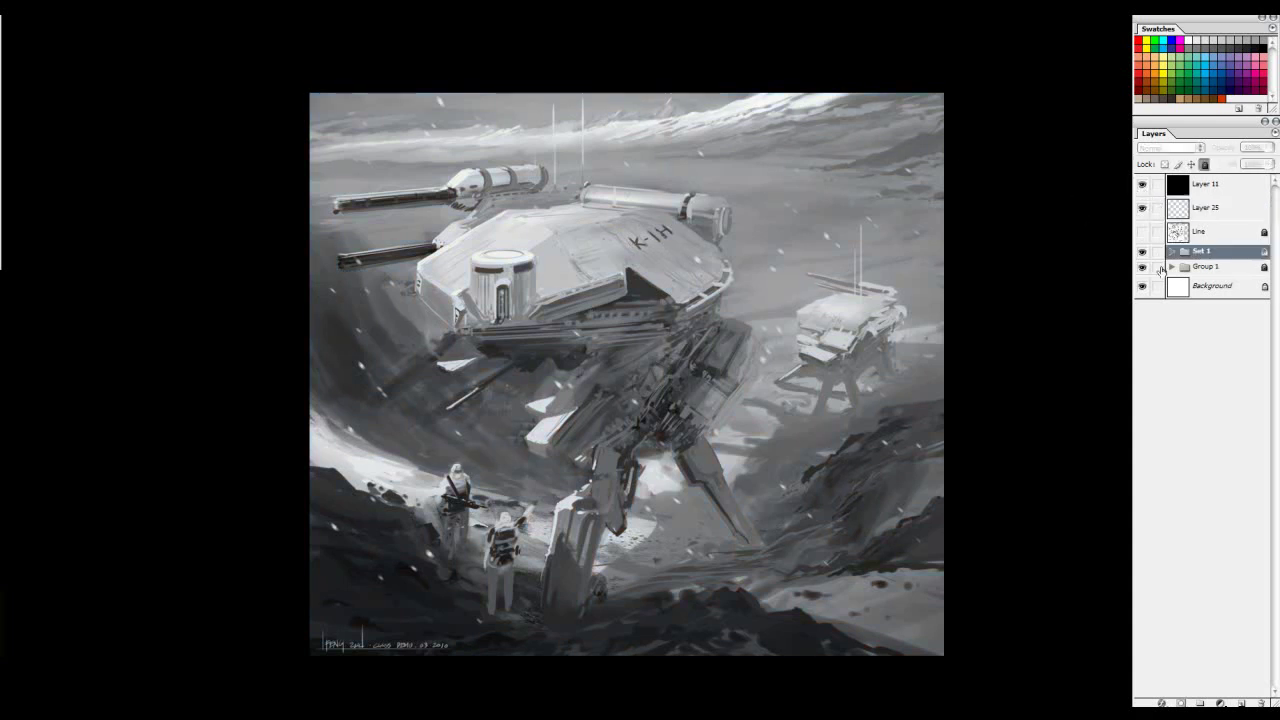
left_click(1240, 703)
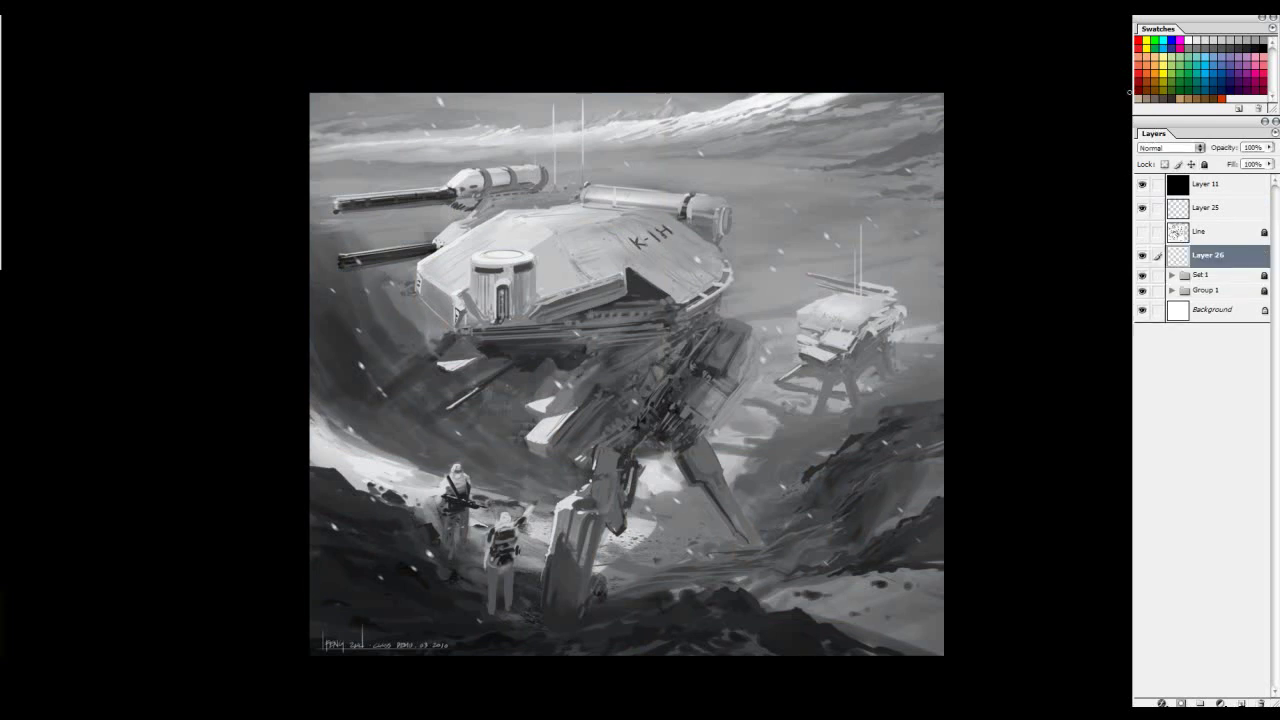
left_click(1170, 147)
left_click(1165, 376)
key("Return")
key("alt+BackSpace")
Step: Hide Layer 11 and toggle Layer 26 to compare the purple tint with the original colours
left_click(1142, 184)
left_click(1142, 255)
left_click(1142, 255)
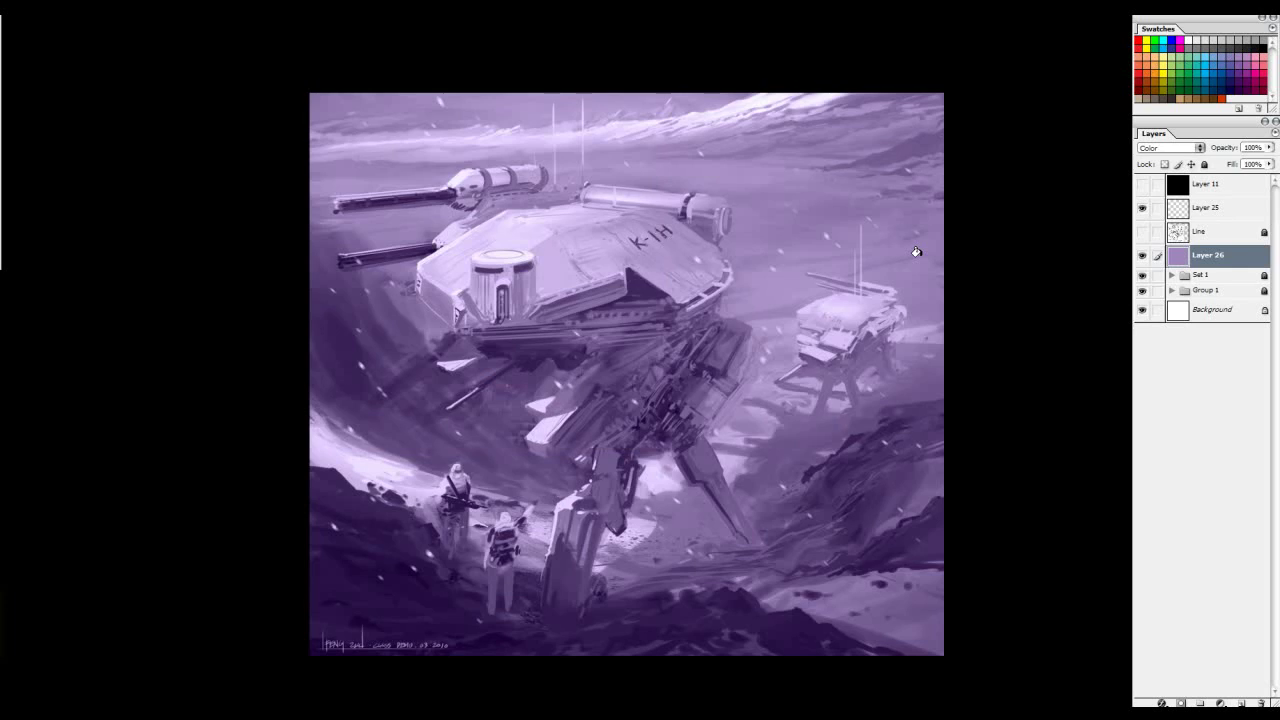
Step: Show Layer 11 and toggle Layer 26 repeatedly to check how the purple tint affects the greyscale values
left_click(1142, 184)
left_click(1142, 255)
left_click(1142, 255)
left_click(1142, 255)
left_click(1142, 255)
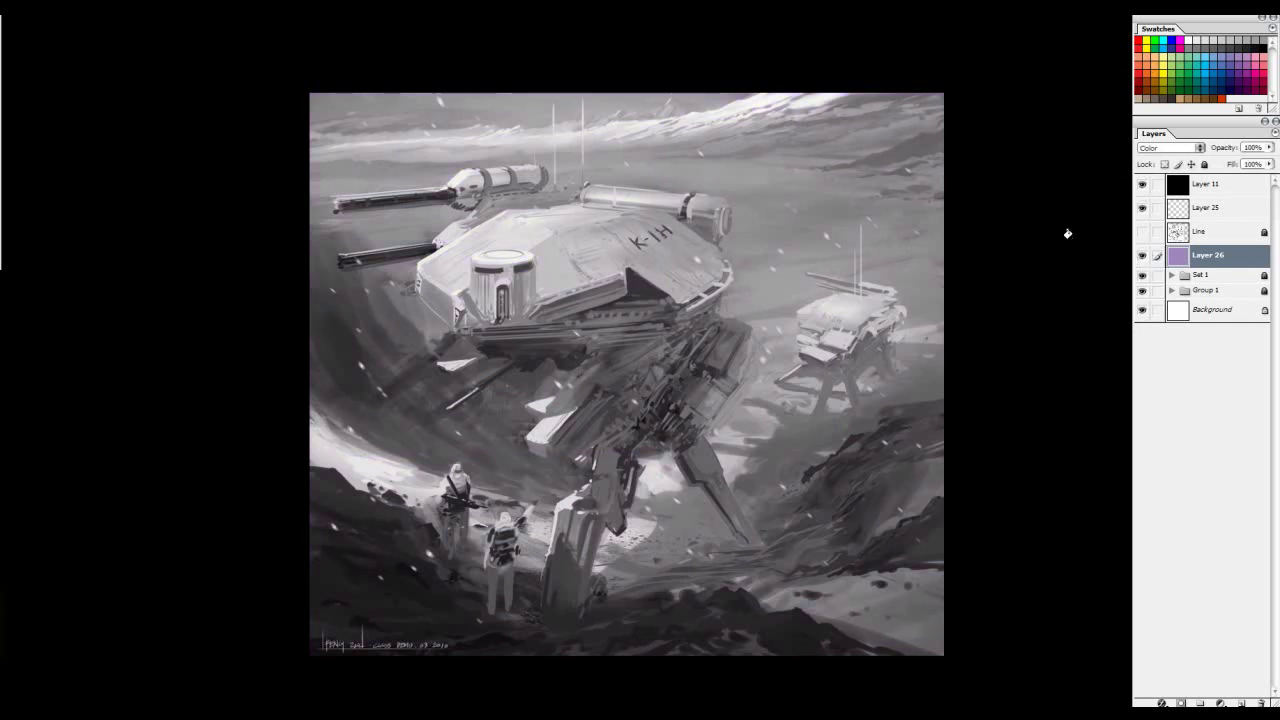
left_click(1142, 255)
left_click(1142, 255)
left_click(1142, 255)
left_click(1142, 255)
Step: Fill Layer 26 with a vertical blue-to-red gradient and hide Layer 11 to reveal the tinted painting
left_click(1139, 73)
left_click(602, 258)
left_click_drag(729, 96, 729, 500)
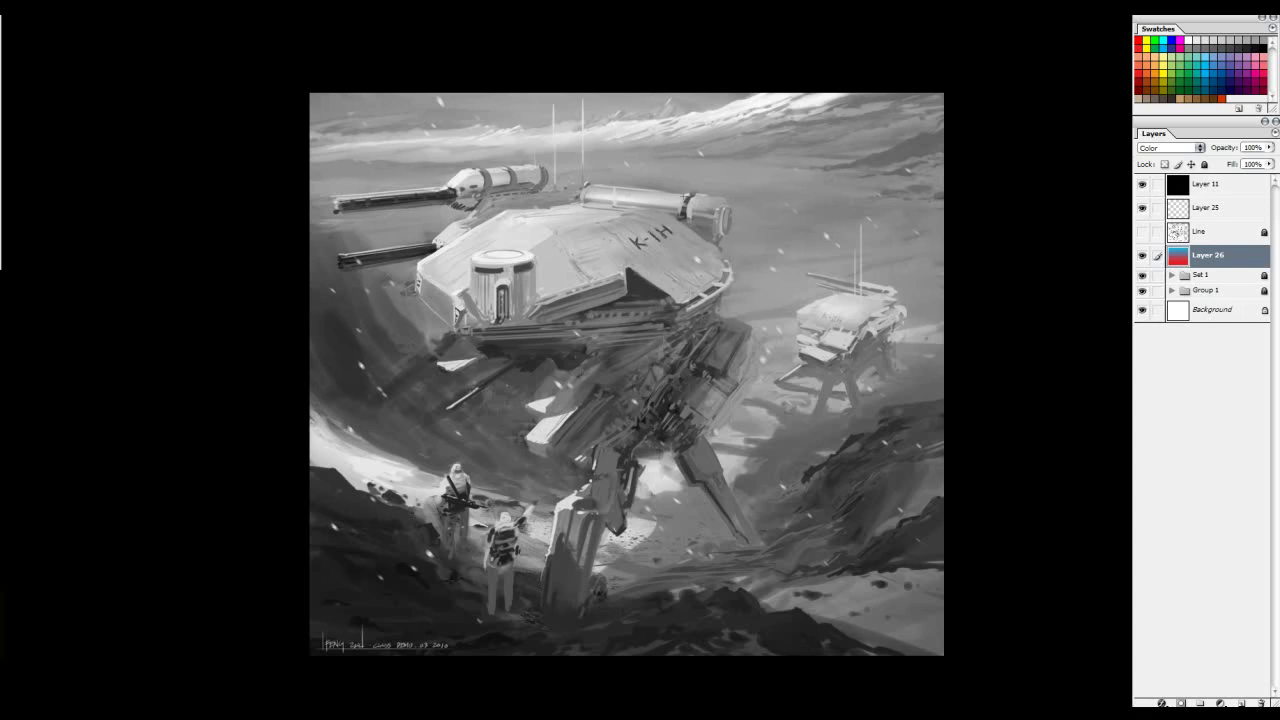
left_click(1142, 184)
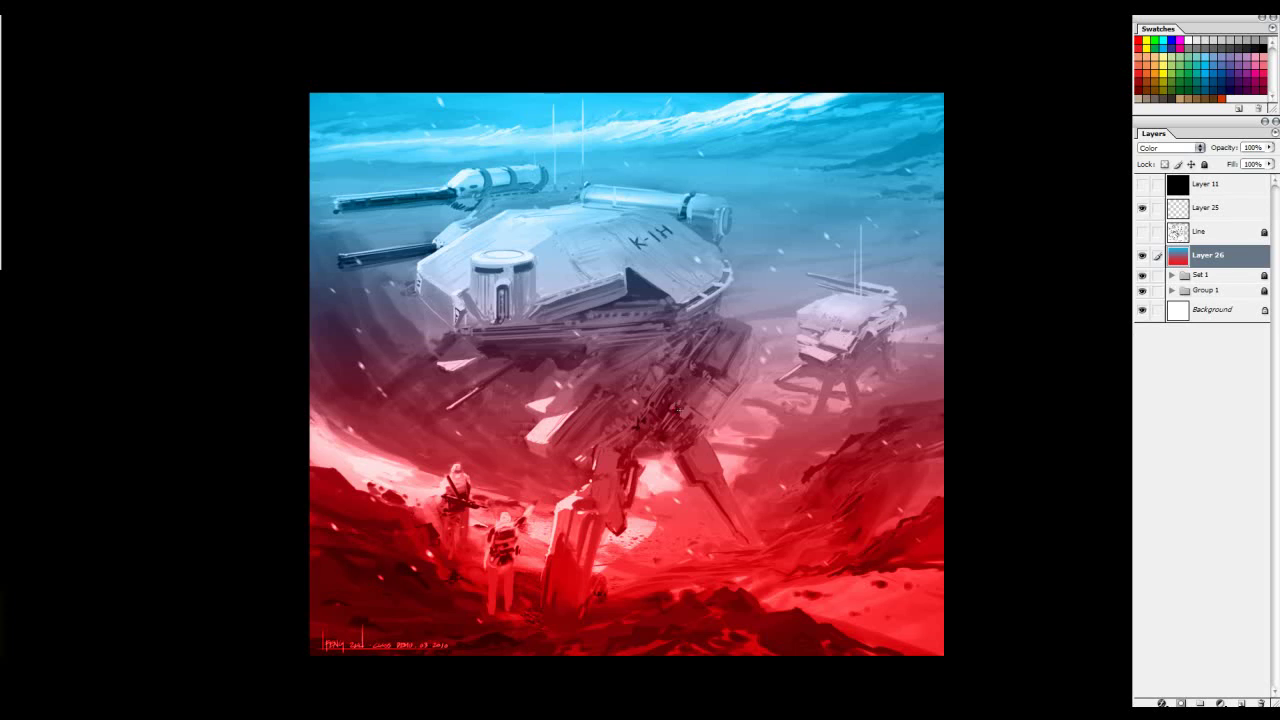
Step: Examine the gradient-tinted painting at thumbnail size, switching to Layer 11's greyscale view to compare its values
left_click_drag(682, 415, 706, 371)
left_click(666, 368, "alt")
left_click(664, 370, "alt")
left_click(672, 364, "alt")
left_click(679, 364, "alt")
left_click(906, 302, "alt")
left_click(1142, 184)
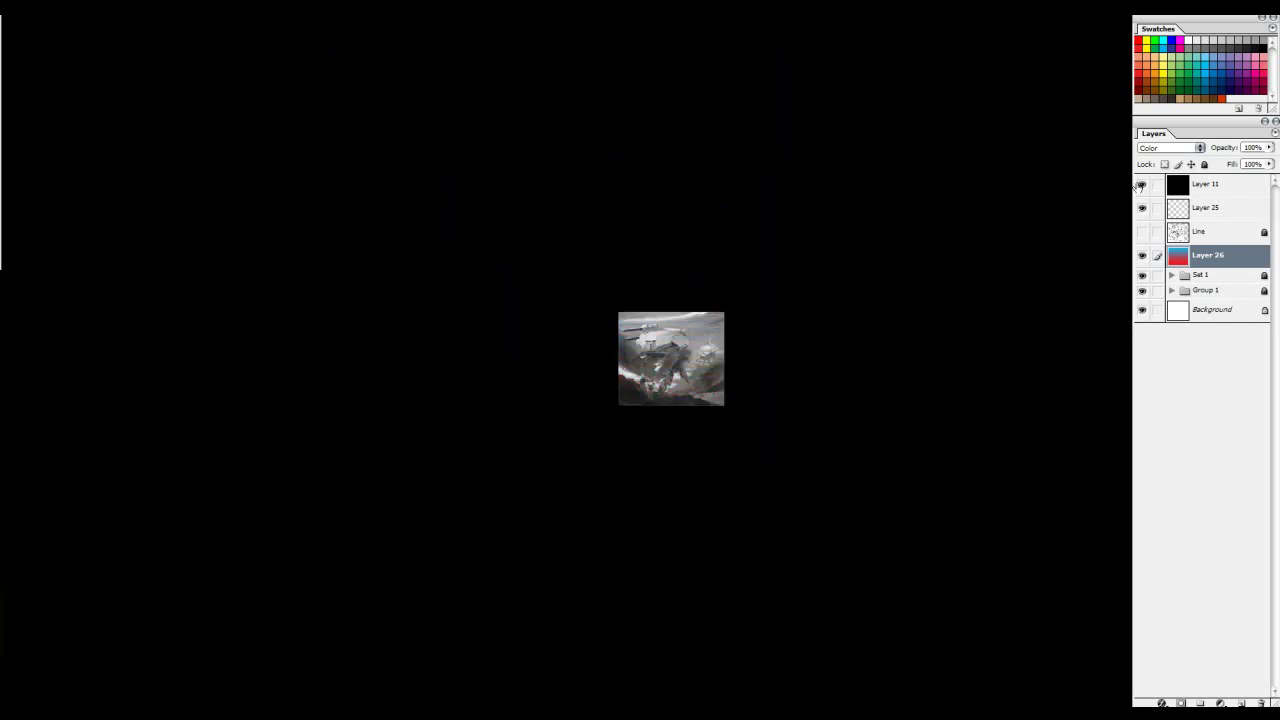
left_click(1142, 184)
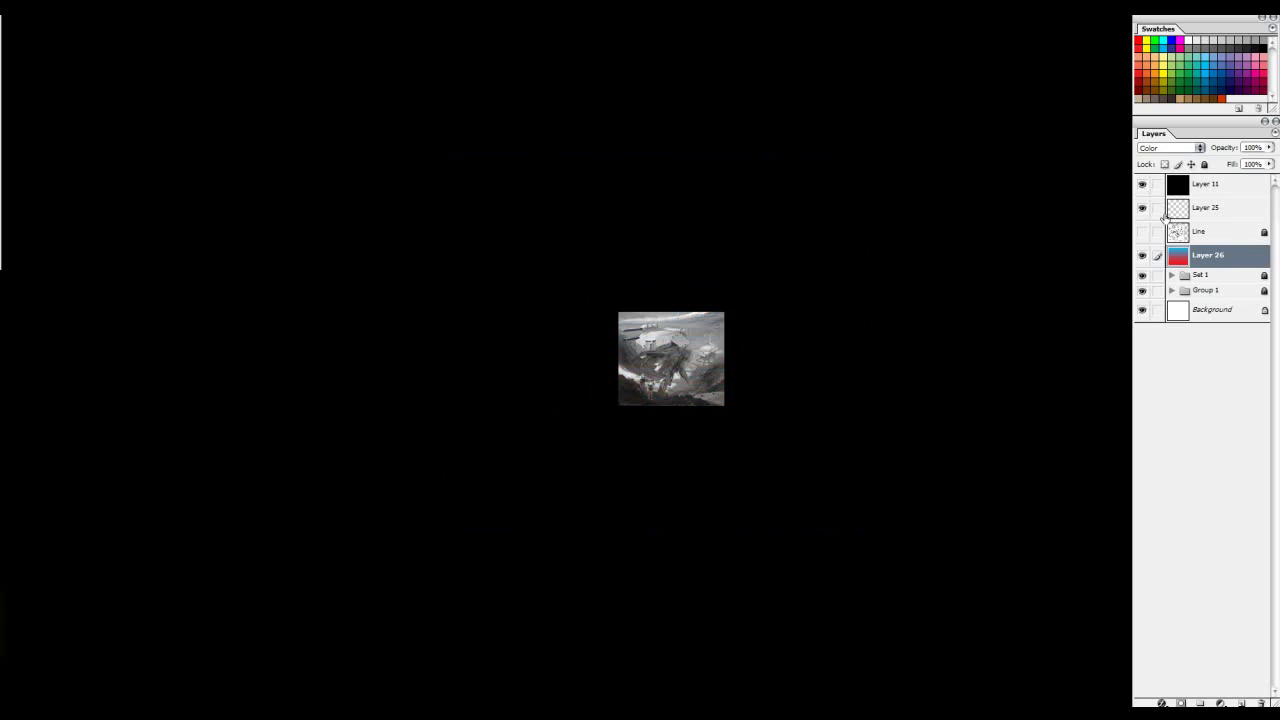
left_click(634, 357)
left_click(636, 364)
left_click(636, 364)
left_click(636, 364)
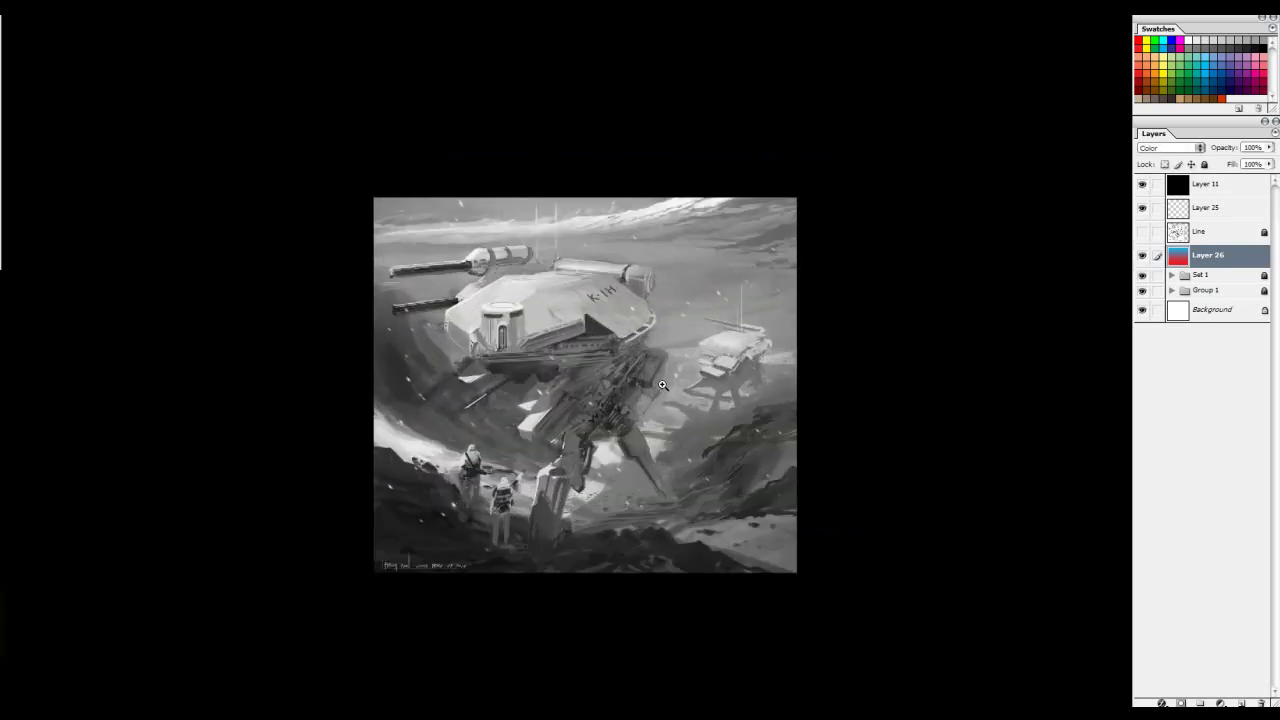
left_click(658, 350)
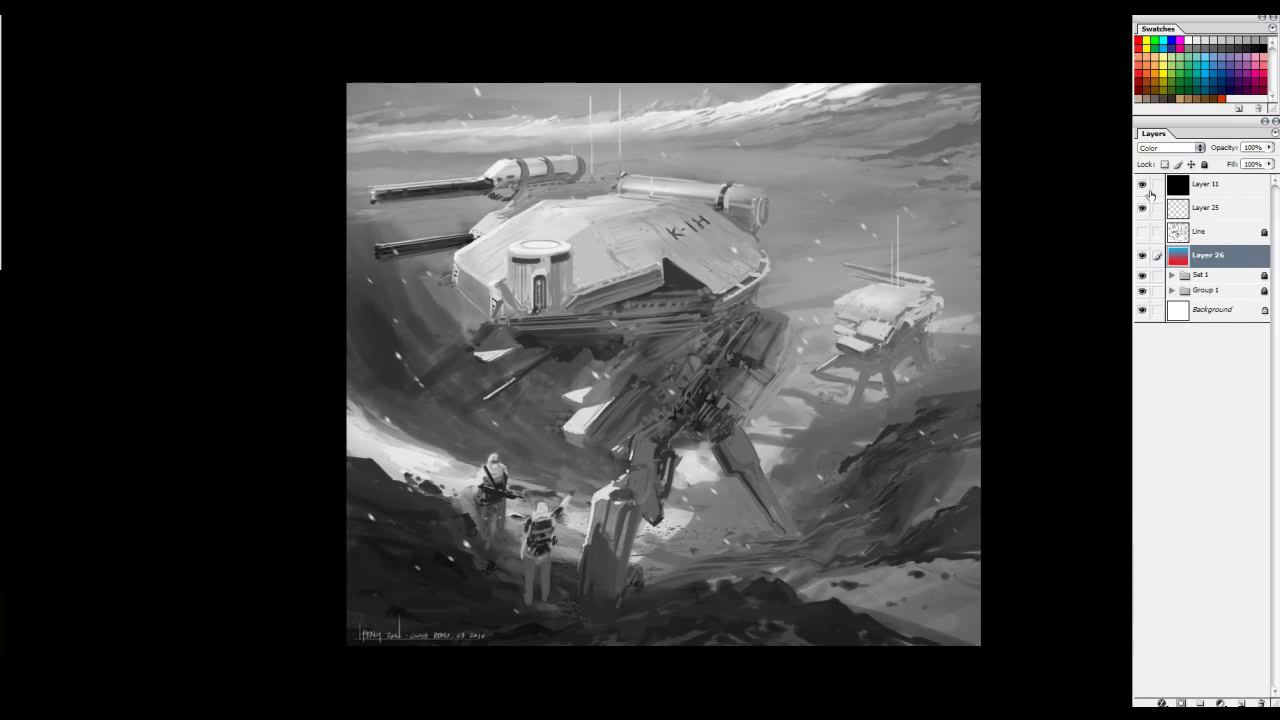
Step: Hide Layer 11 and shift the hue of the Layer 26 gradient by +32
left_click(1143, 185)
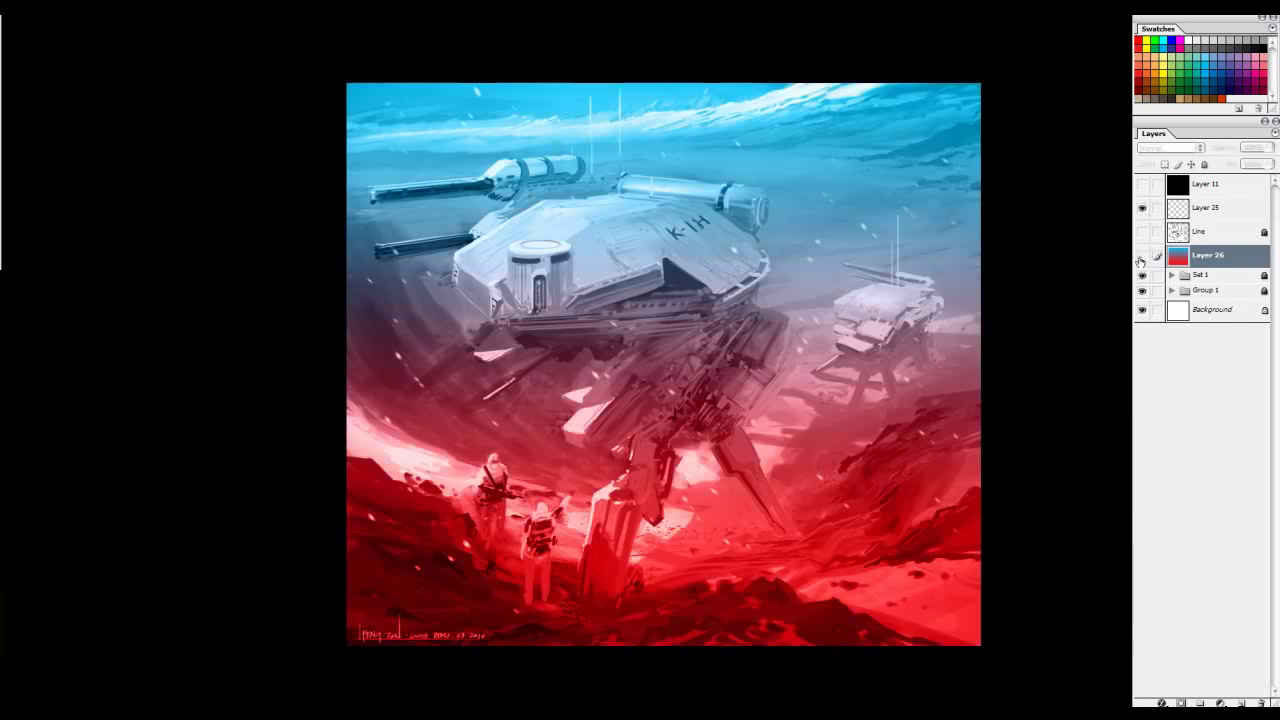
key("ctrl+u")
left_click_drag(976, 313, 966, 311)
left_click(1084, 280)
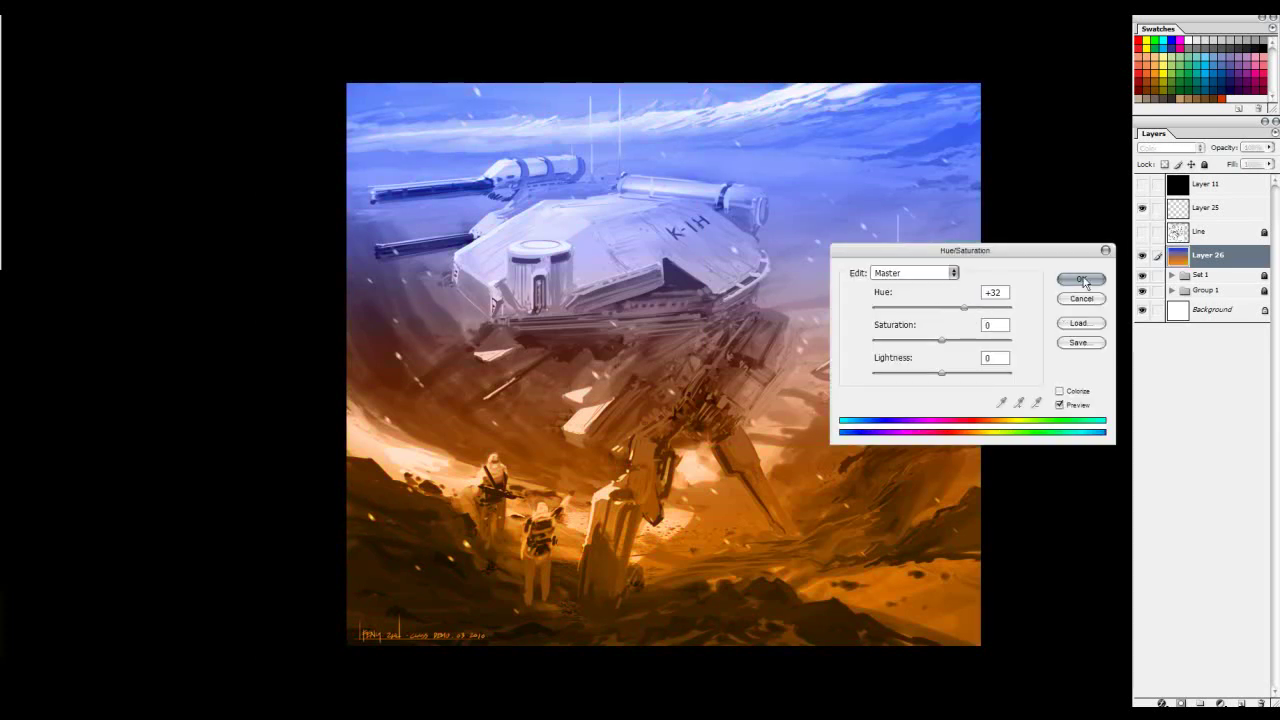
Step: Show Layer 11 and cover Layer 26 with blended areas of orange, cyan, blue and green under the greyscale view
key("alt+e")
key("a")
key("v")
left_click(1145, 233)
left_click(1142, 184)
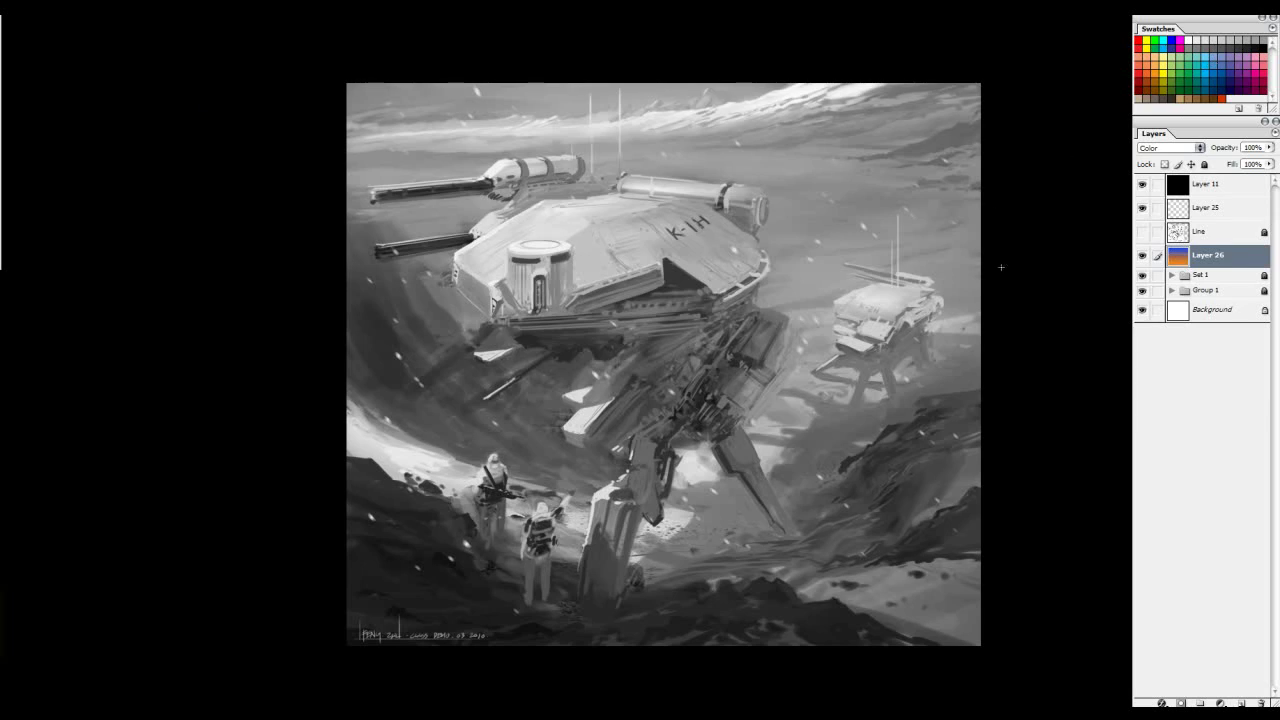
left_click_drag(378, 406, 461, 353)
left_click_drag(714, 216, 738, 376)
Step: Toggle Layer 11 to compare the multicoloured tint with its greyscale values, and examine the colours at a reduced size
left_click(1142, 186)
left_click(1141, 186)
left_click(1142, 186)
left_click(693, 295, "alt")
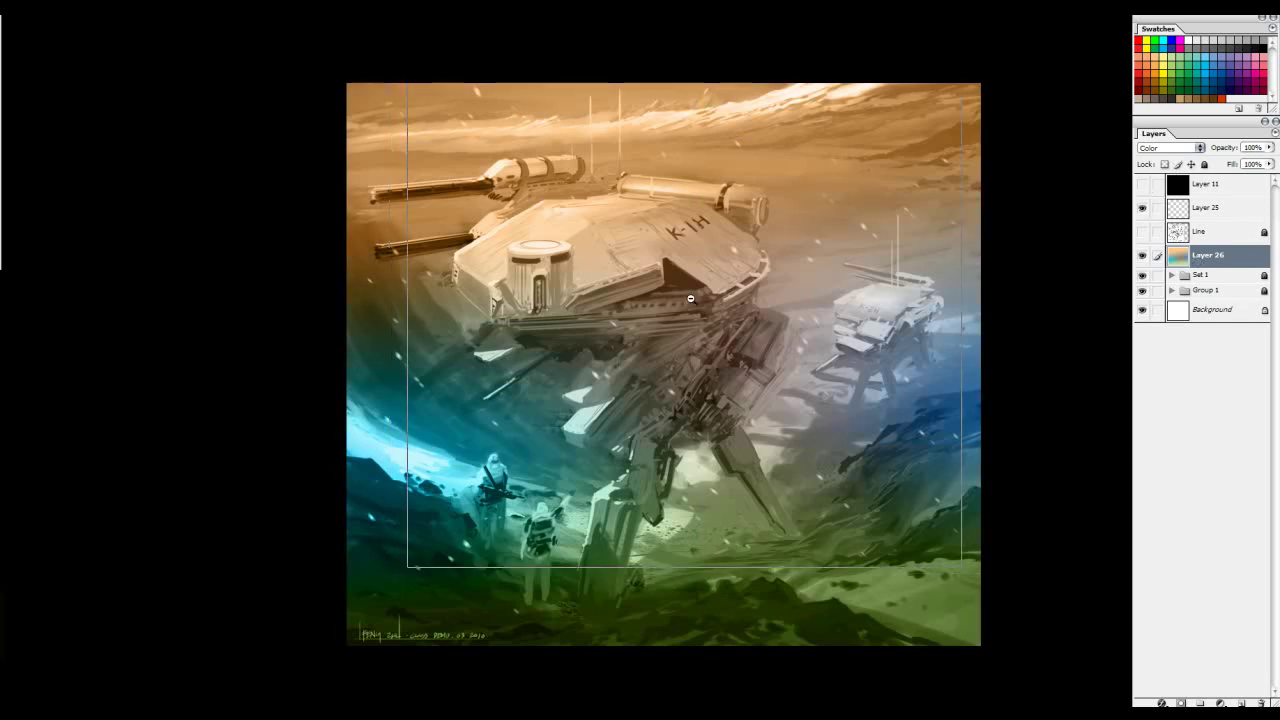
left_click(693, 298, "alt")
left_click(693, 299, "alt")
left_click(692, 301, "alt")
left_click(692, 303, "alt")
key("ctrl+plus")
key("ctrl+plus")
key("ctrl+plus")
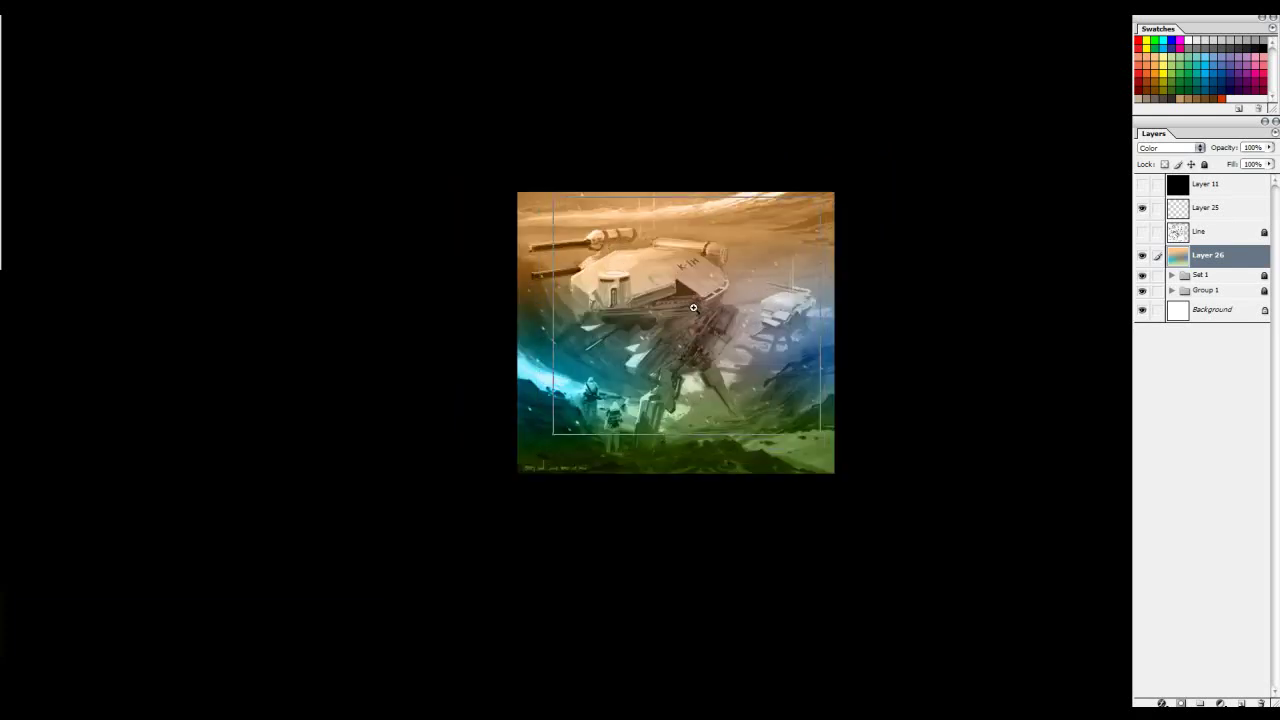
Step: Delete Layer 26 to restore the original blue painting, and make Layer 25 the active layer
left_click_drag(1251, 691, 1259, 703)
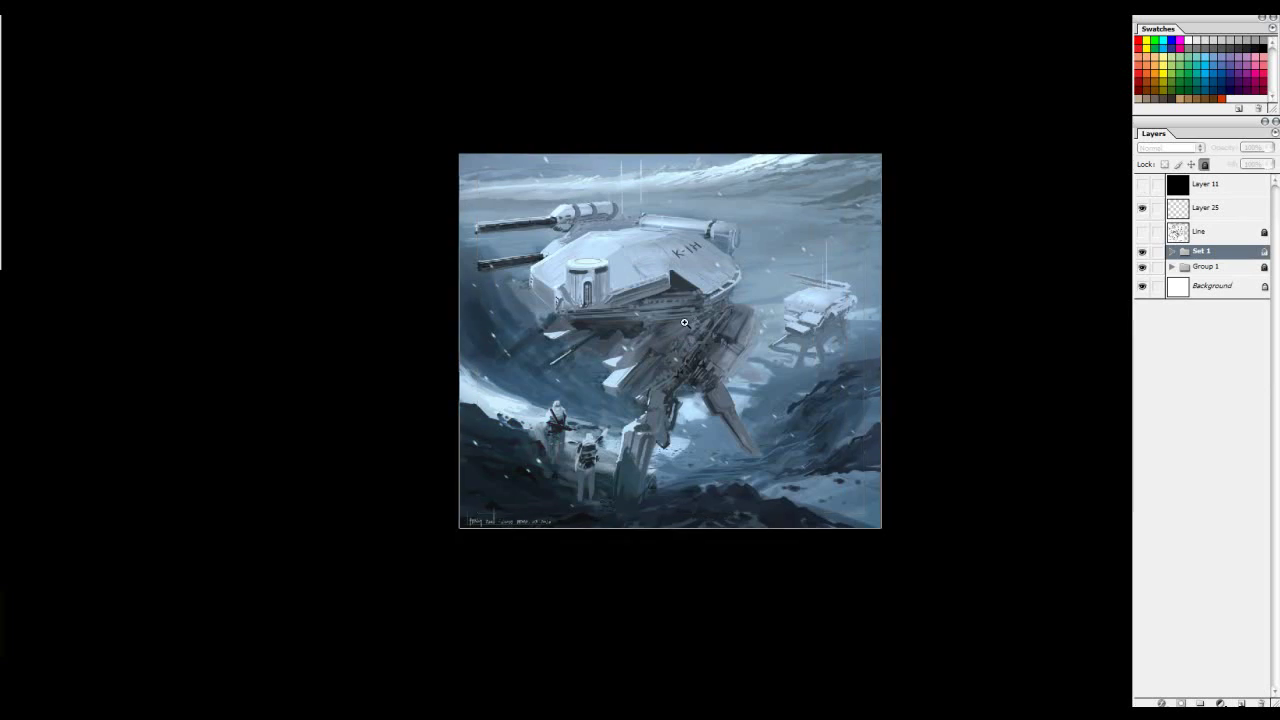
key("ctrl+plus")
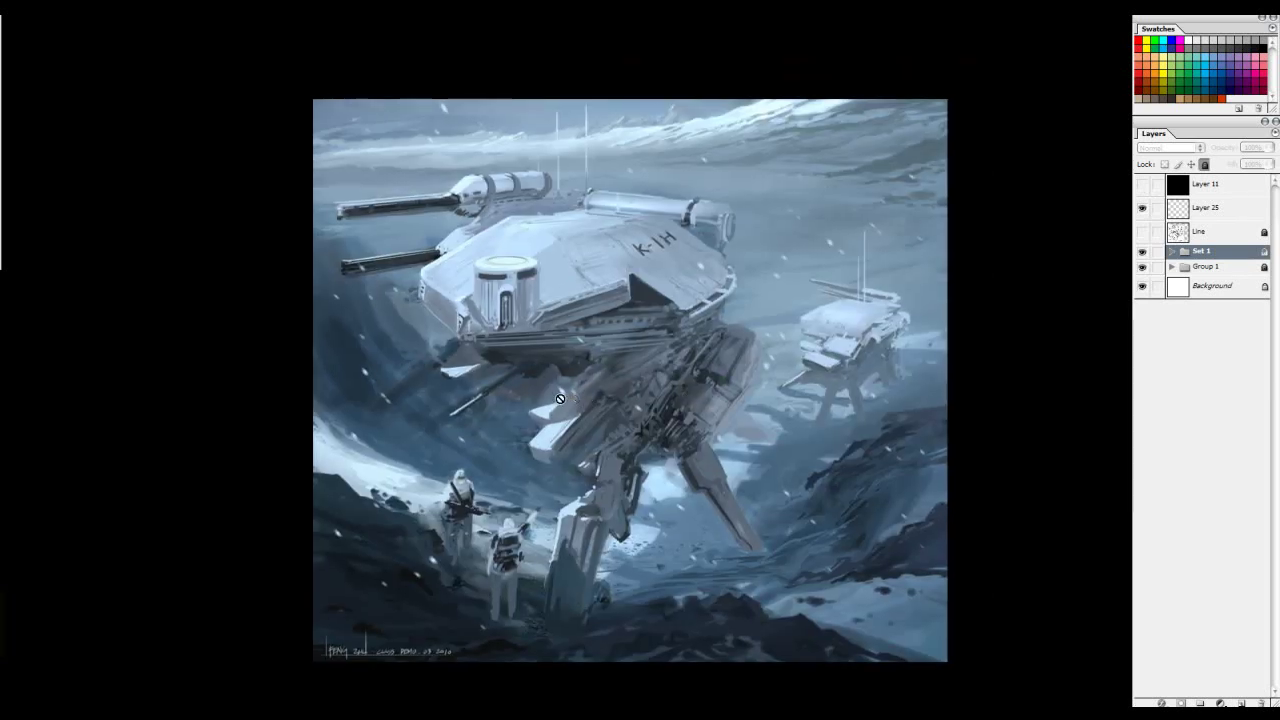
right_click(561, 399)
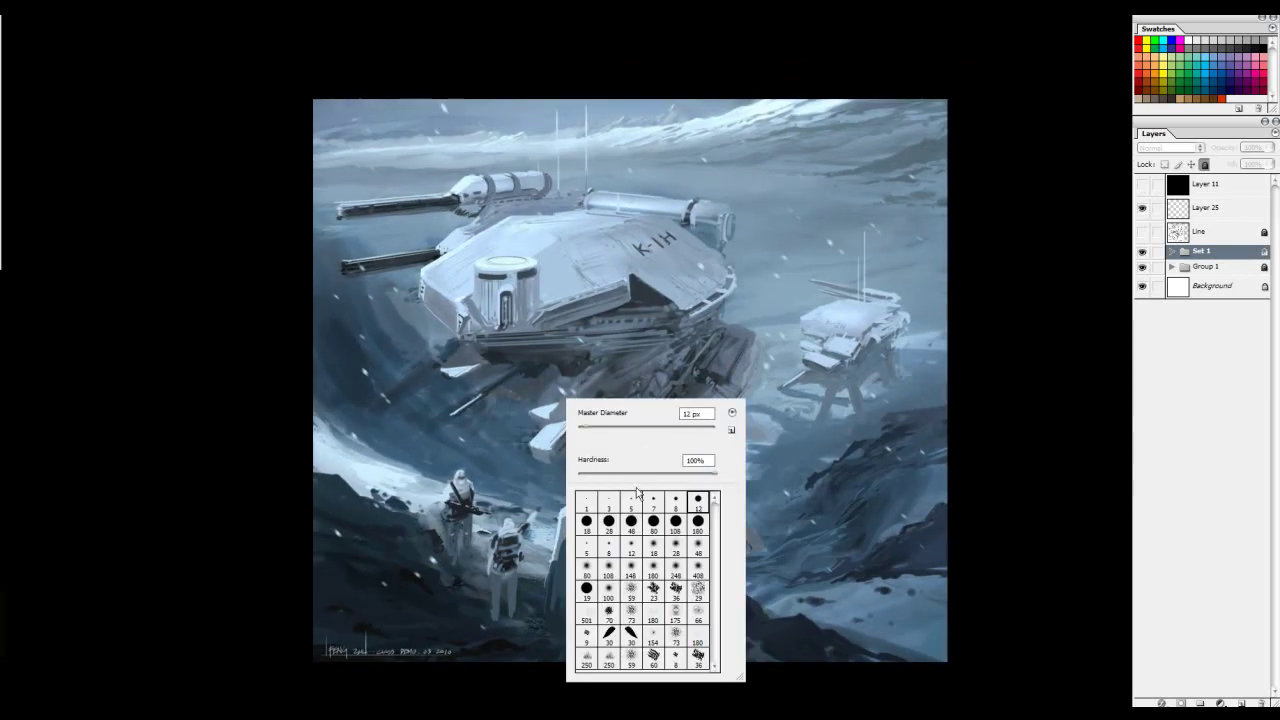
left_click(1190, 212)
left_click(1190, 210)
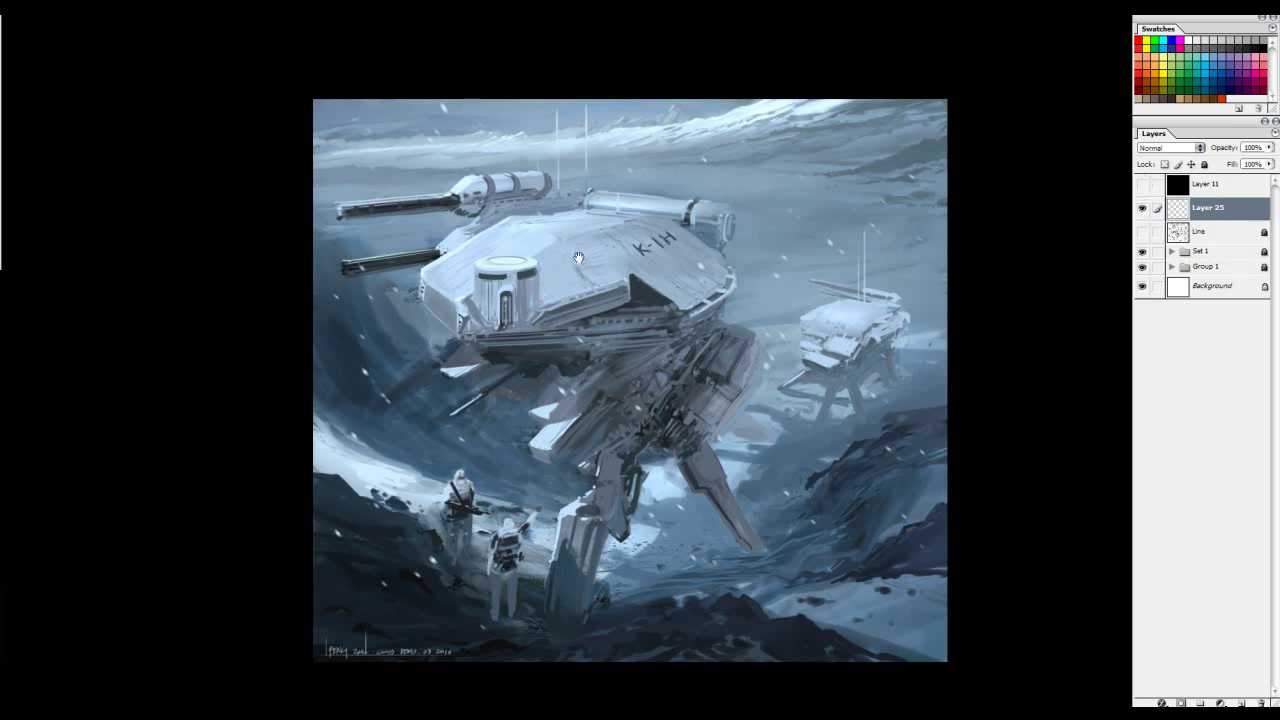
left_click_drag(578, 258, 592, 258)
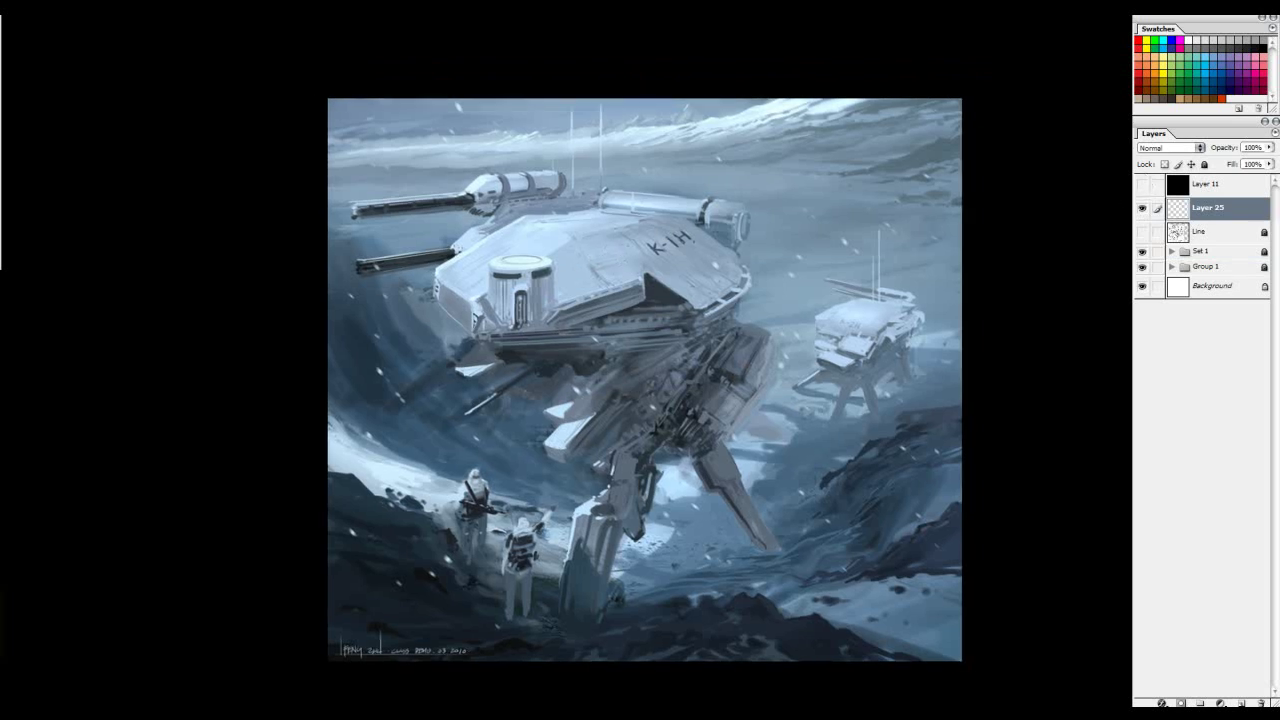